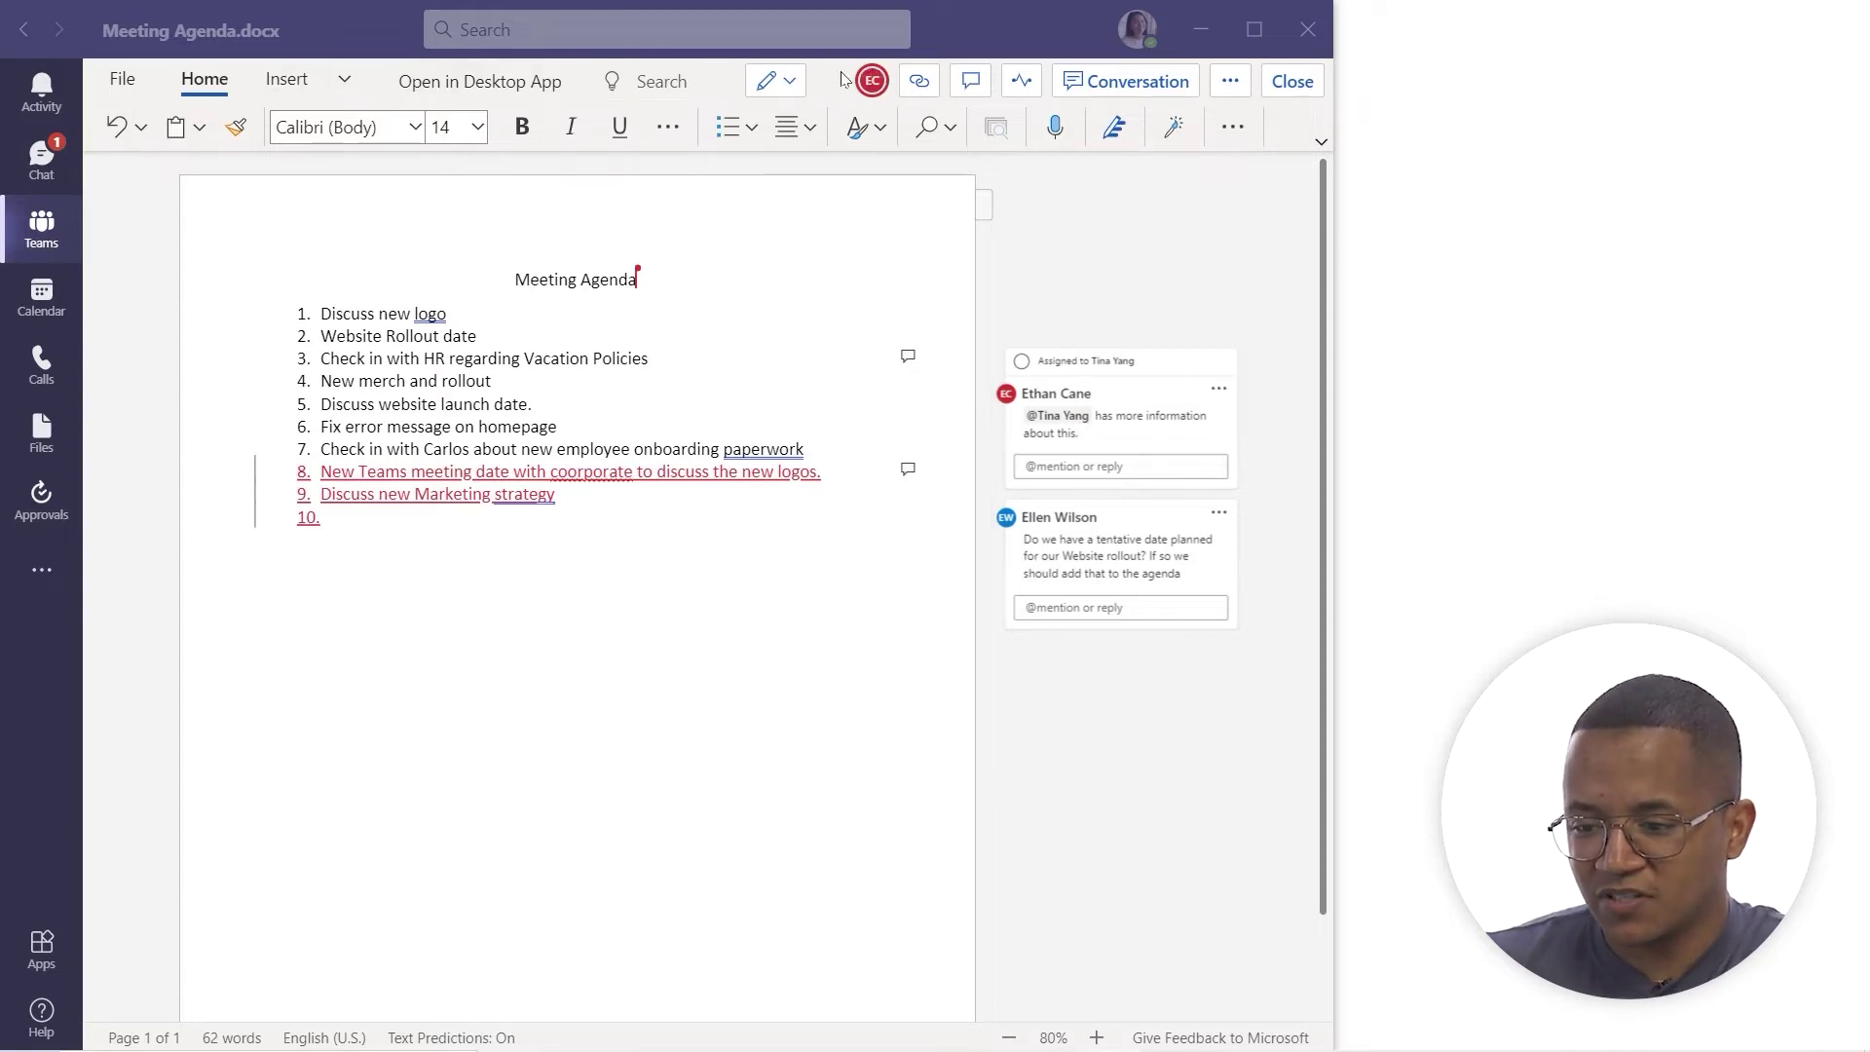
# - Jump to the co-author's current location in the agenda document
pyautogui.click(867, 85)
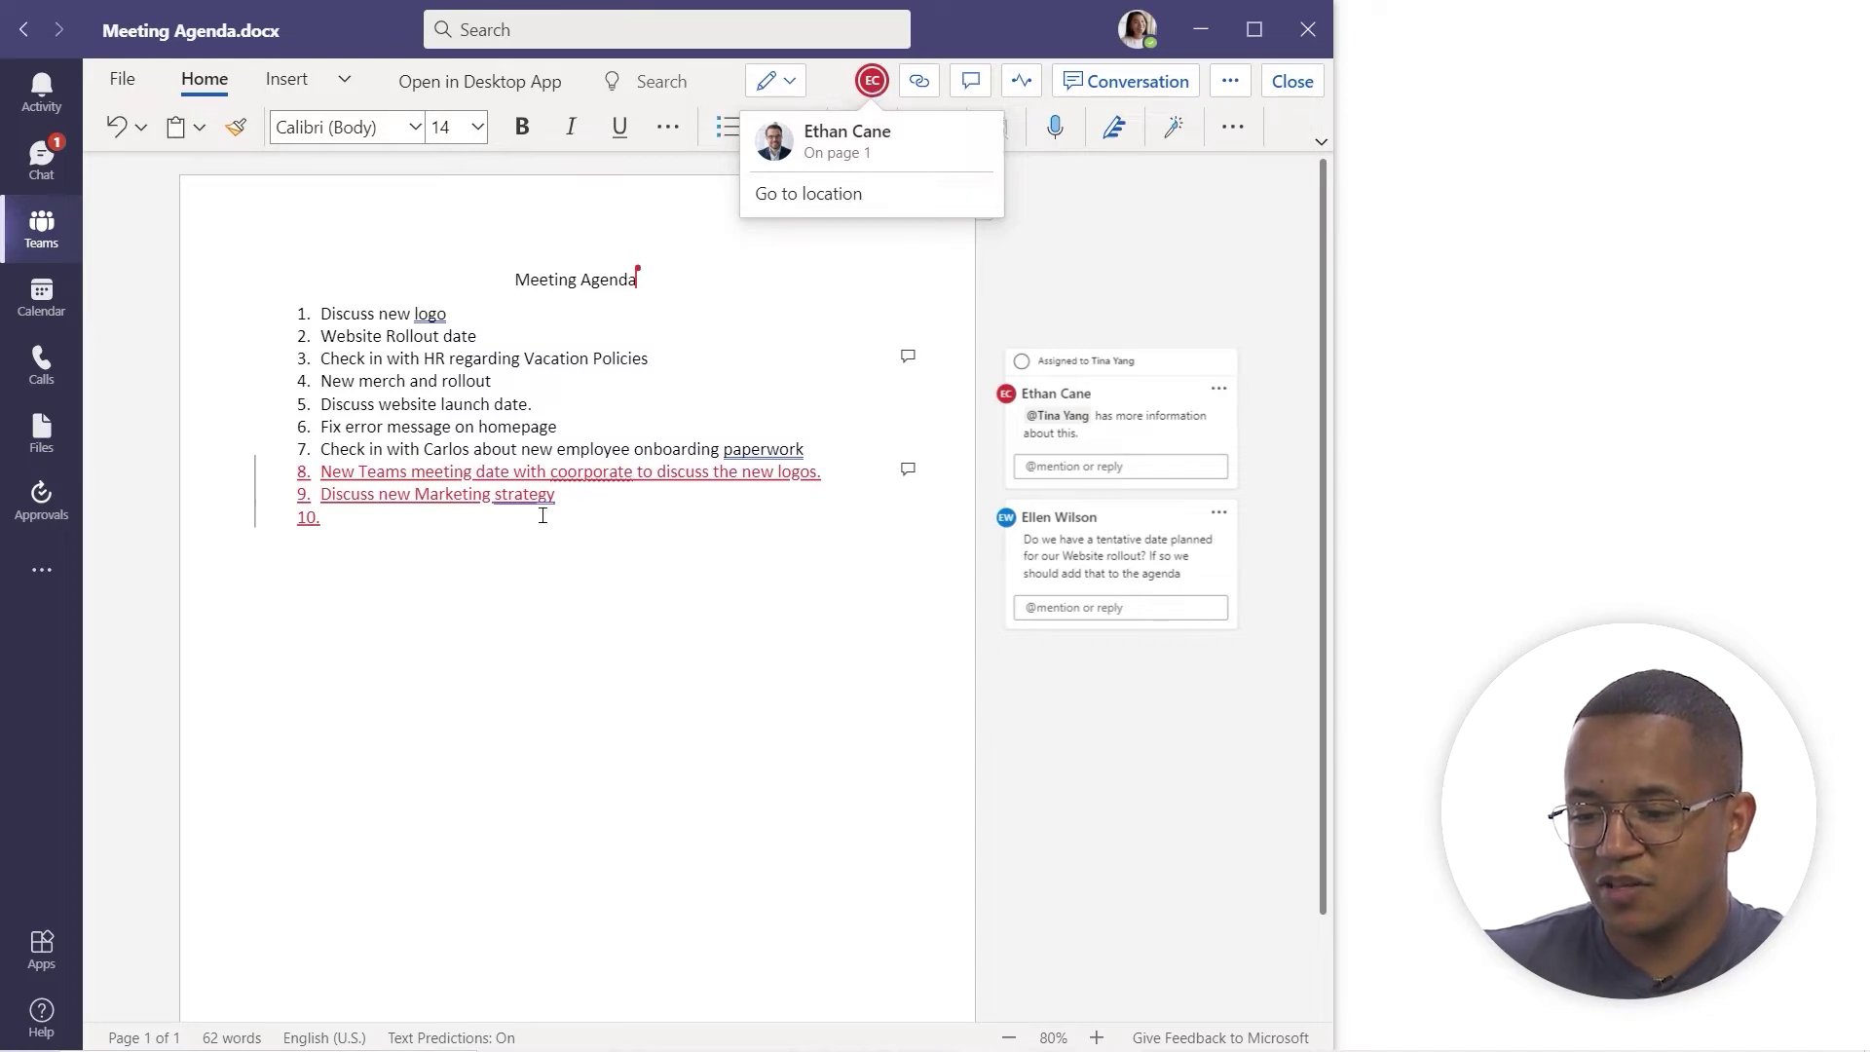
pyautogui.moveTo(555, 498)
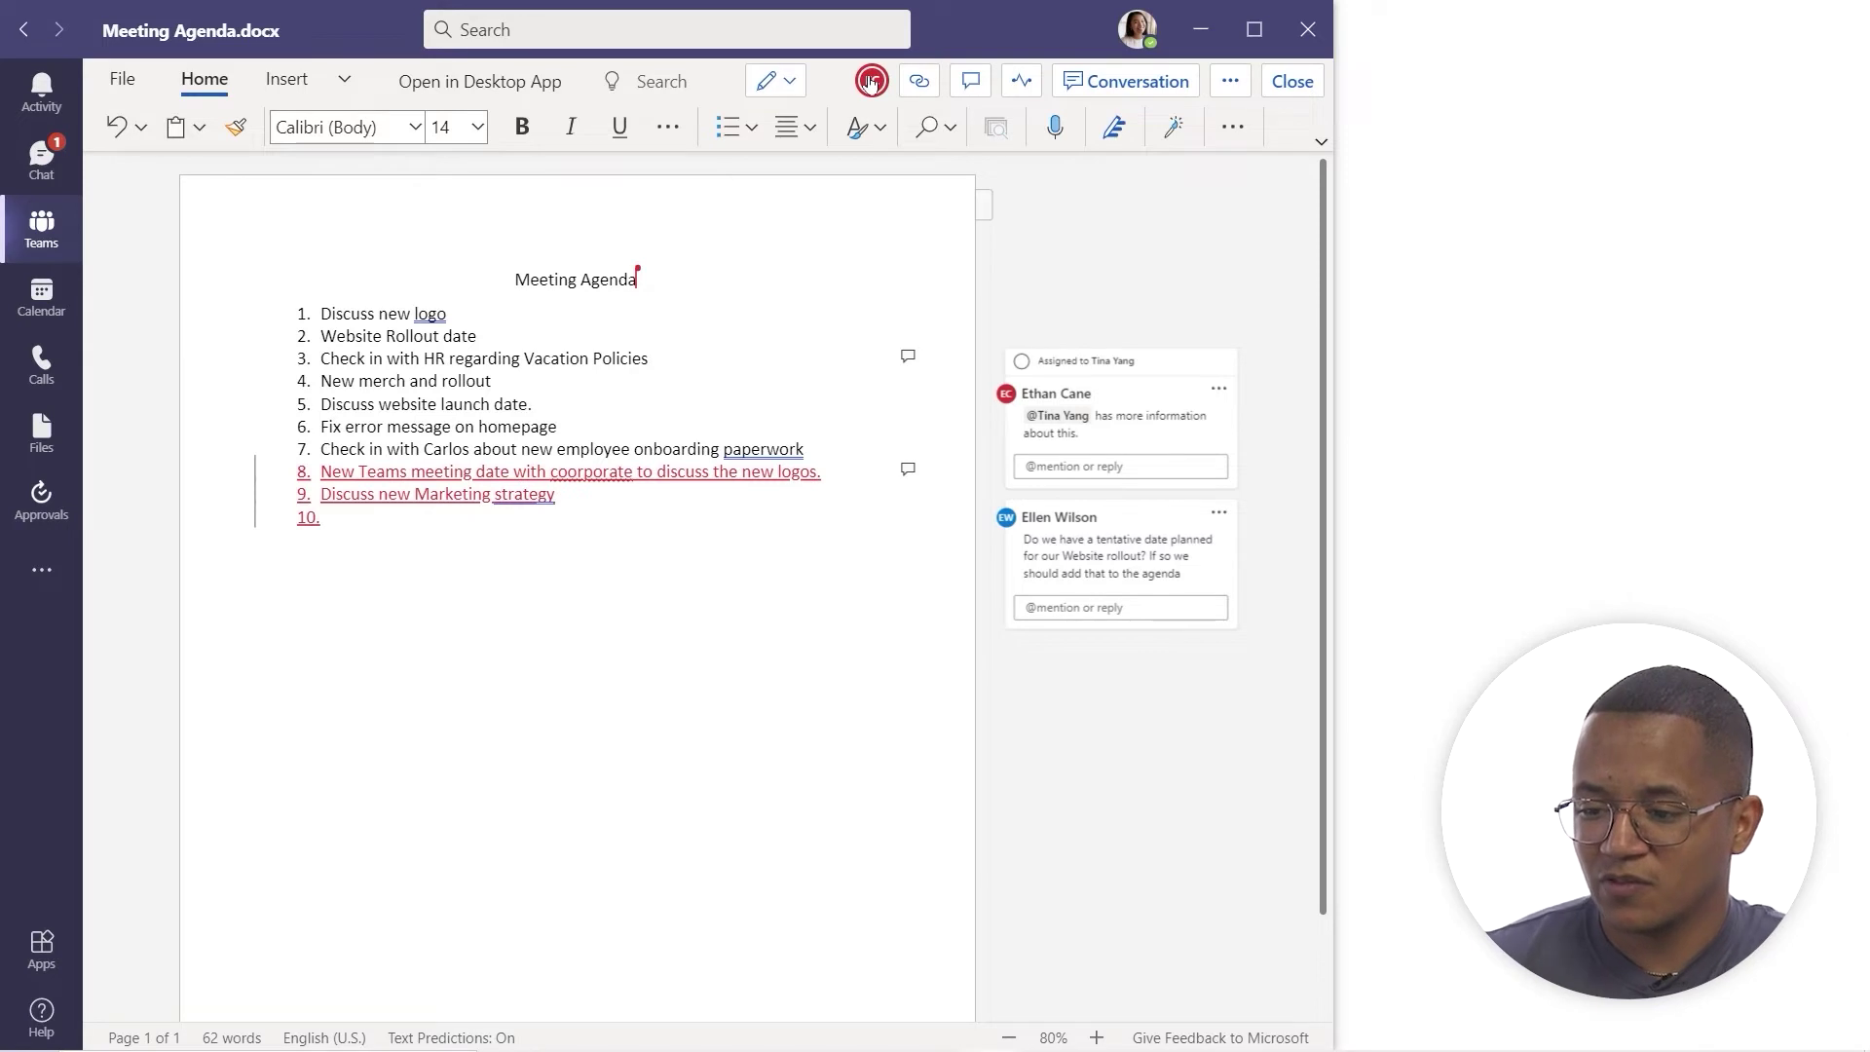
pyautogui.click(871, 82)
pyautogui.click(823, 194)
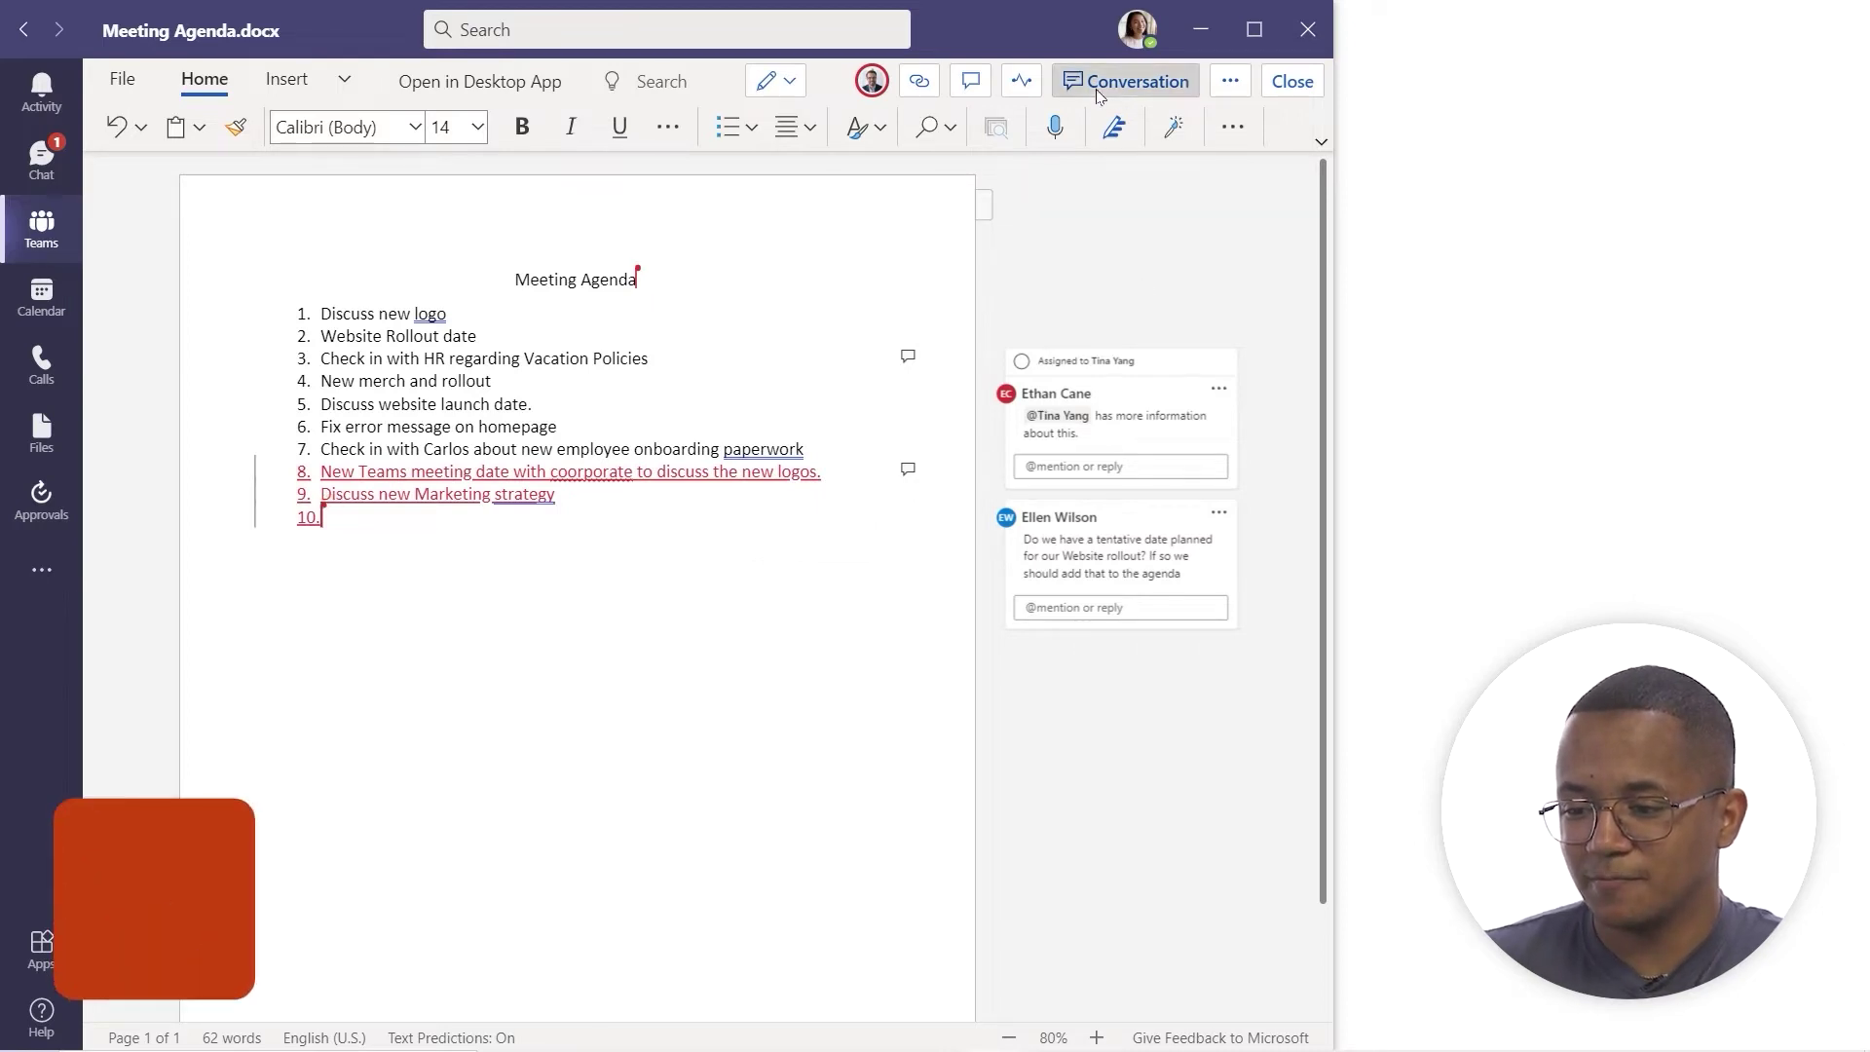
# - Post 'Hi Team! I want to get everyone's opinion on our current agenda' in the document's conversation
pyautogui.click(1098, 88)
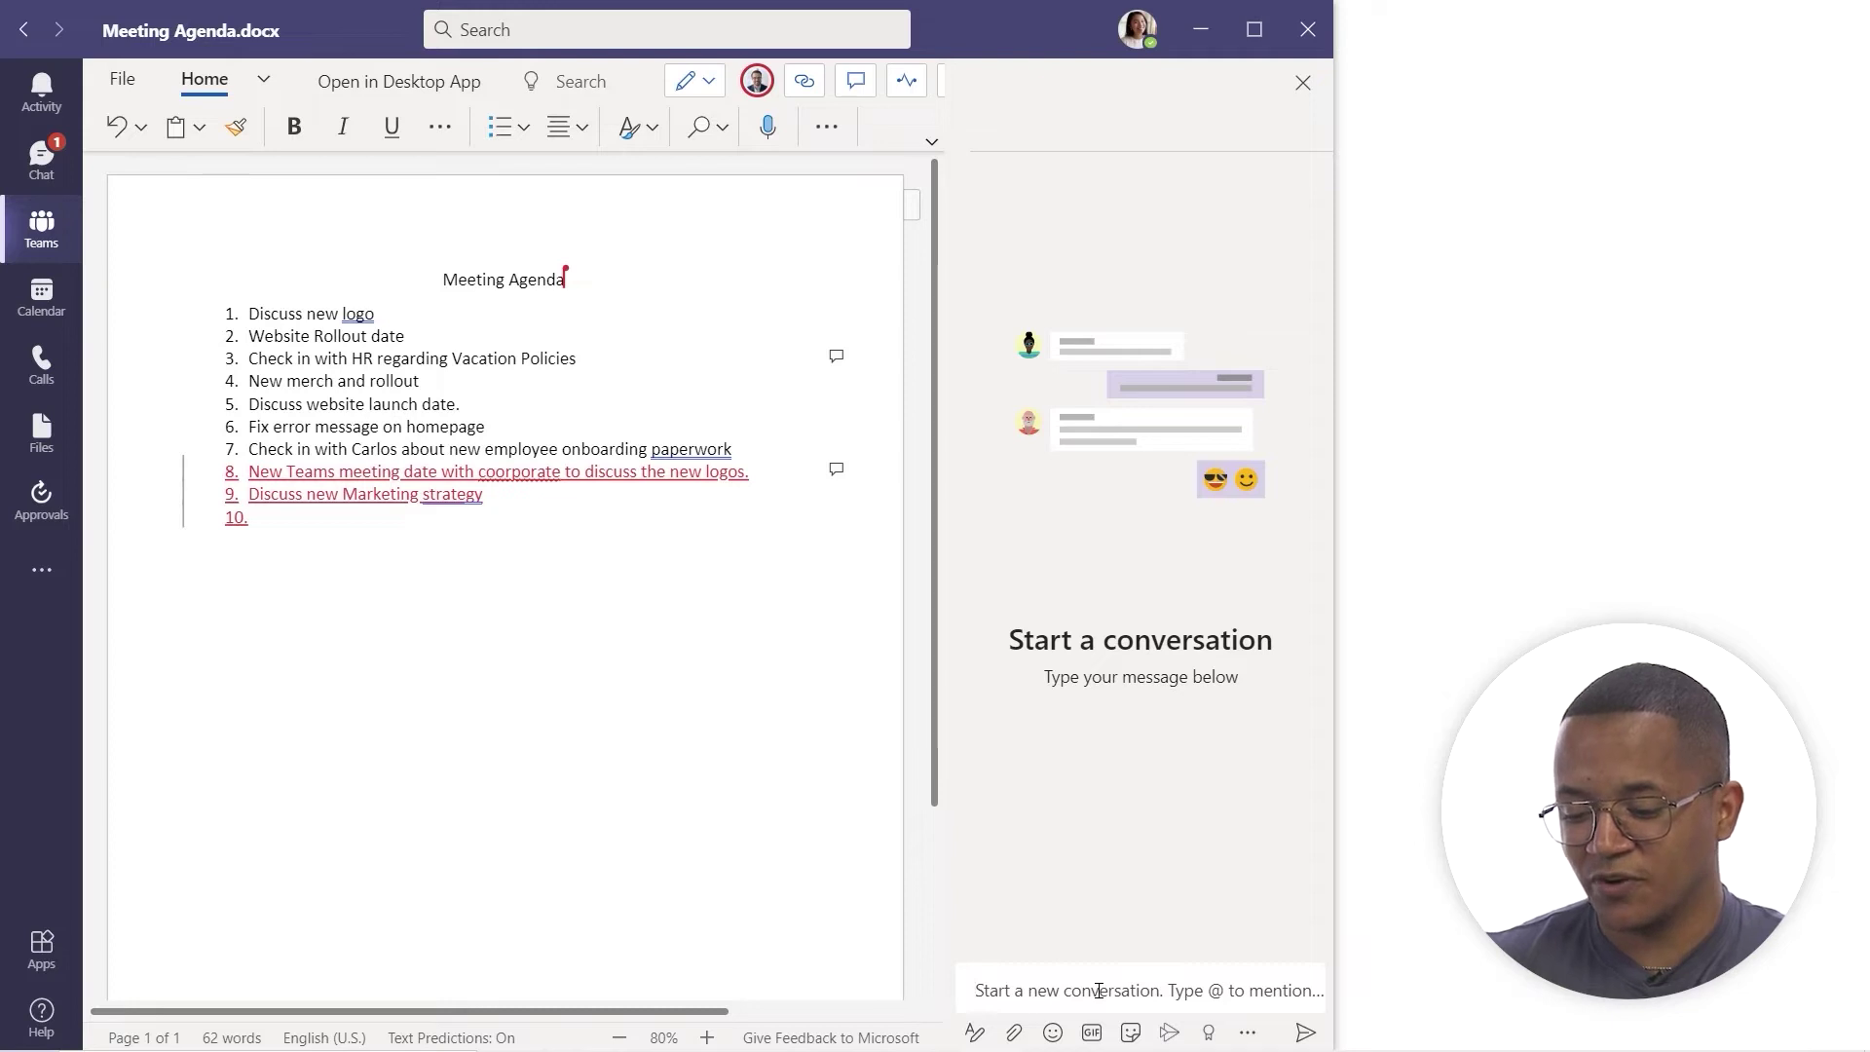
pyautogui.write('Hi Team')
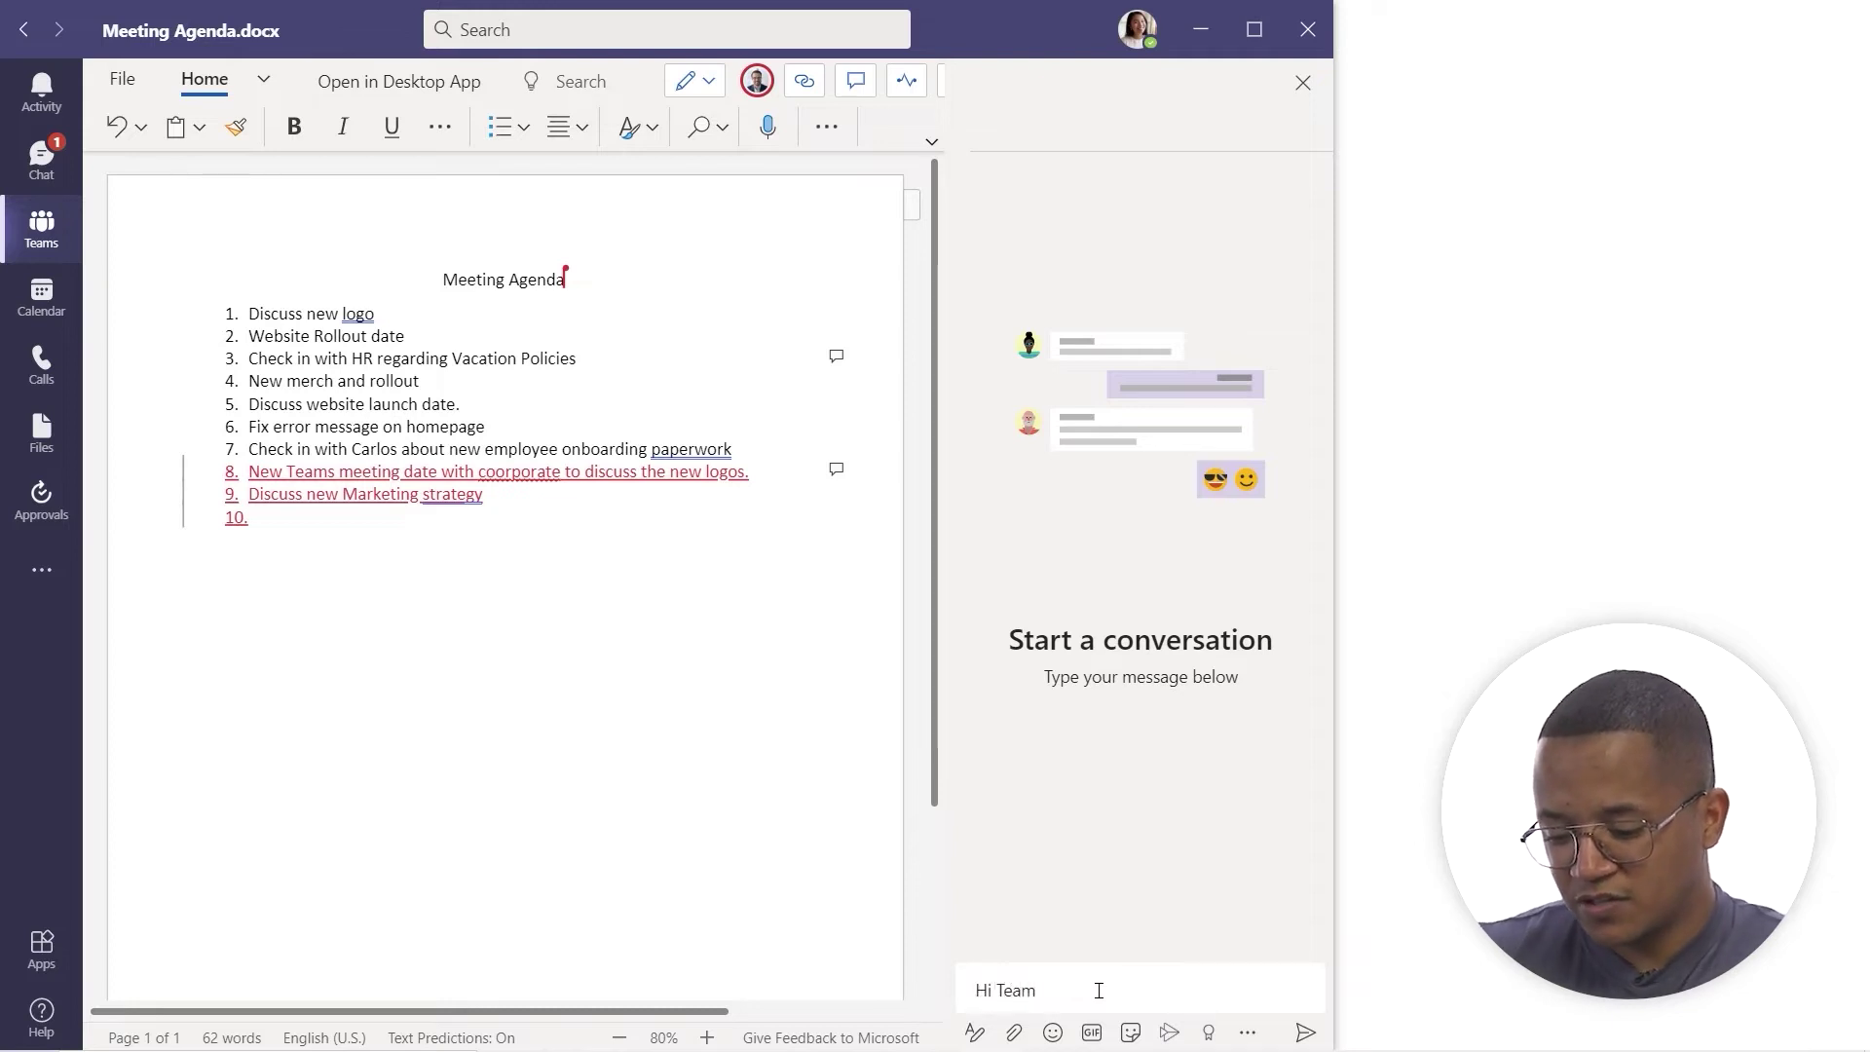
pyautogui.write('! I want')
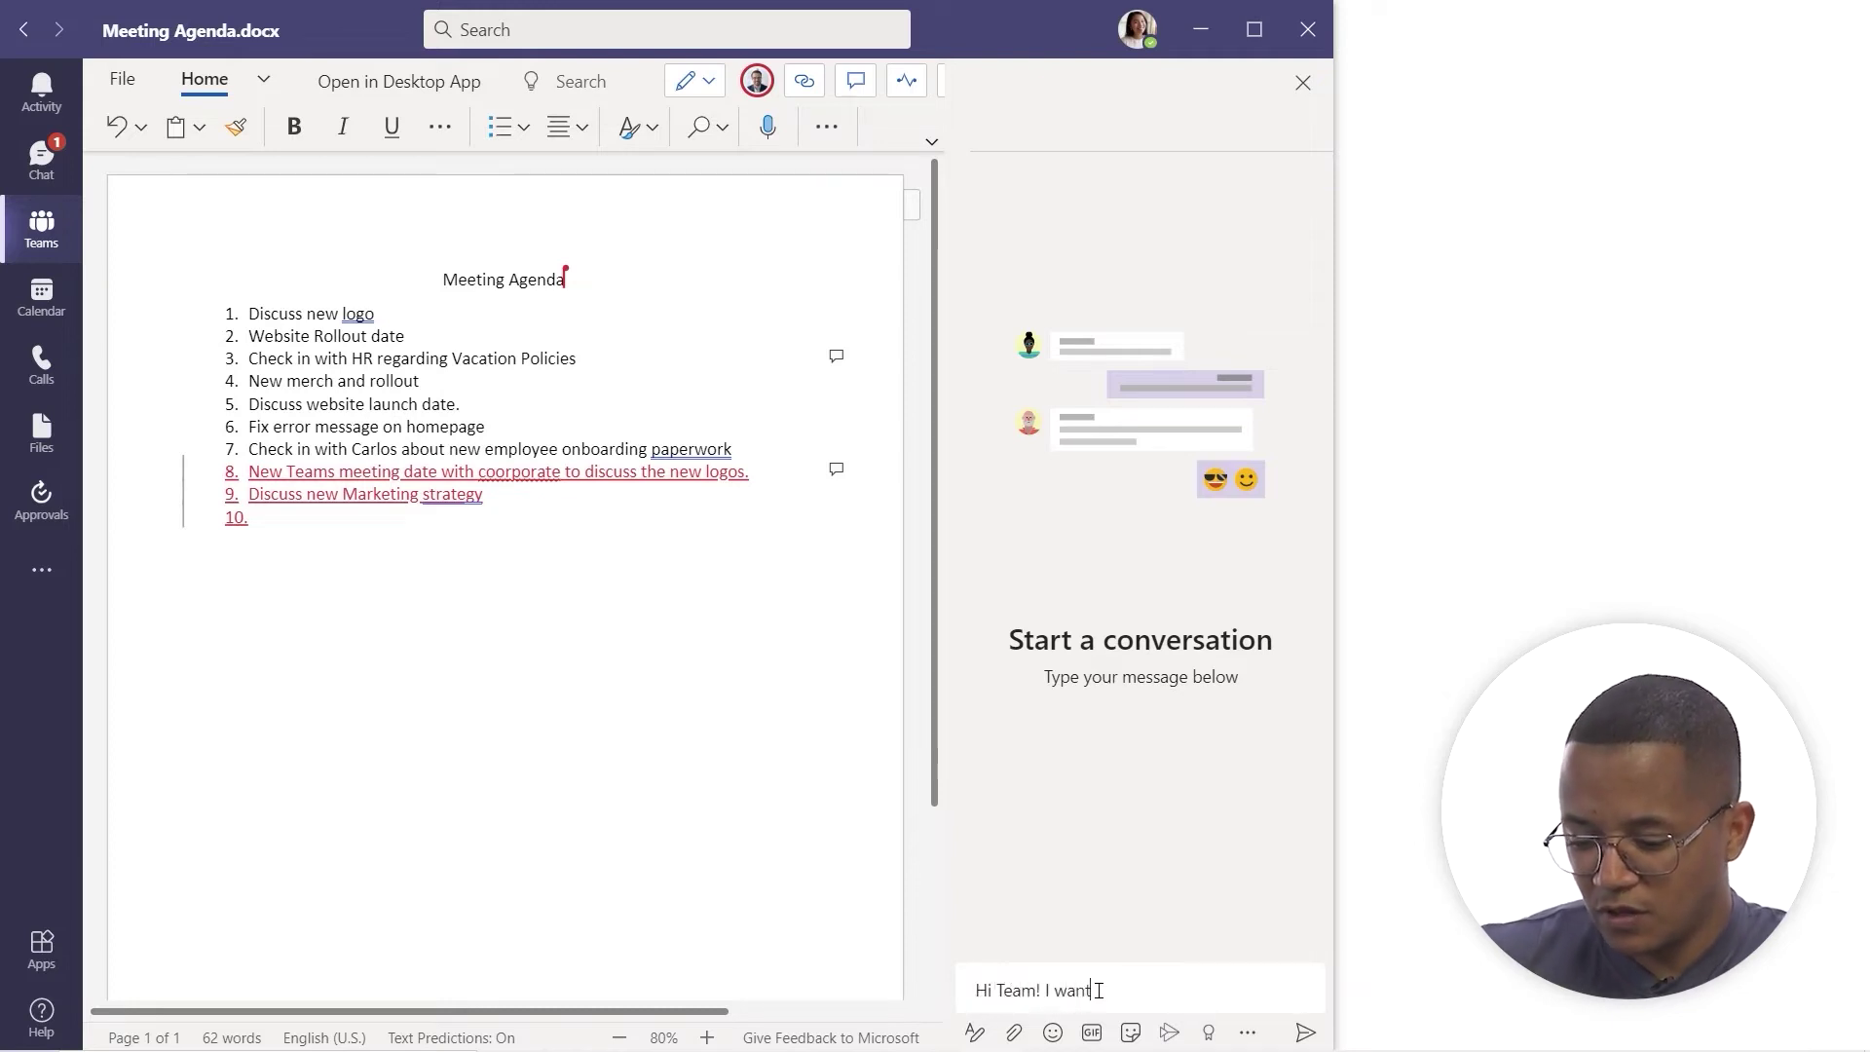
pyautogui.write(' to get every')
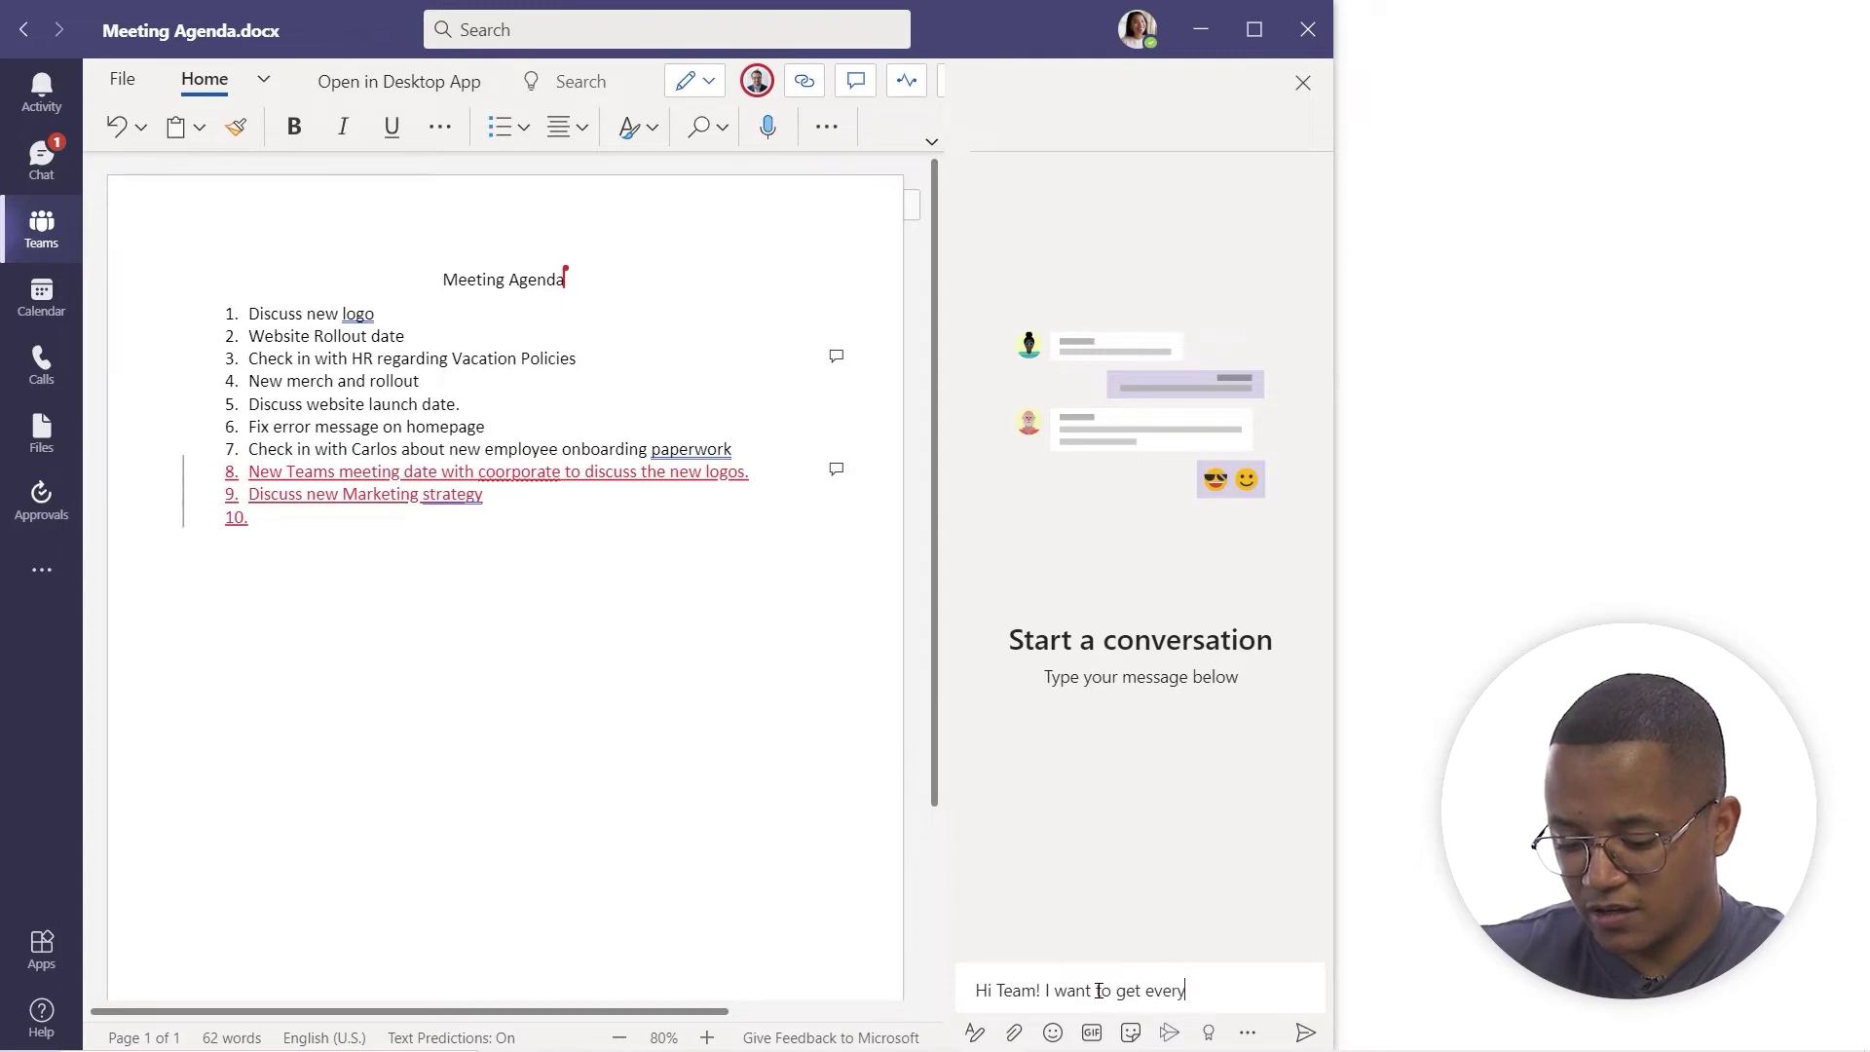
pyautogui.write("one's op")
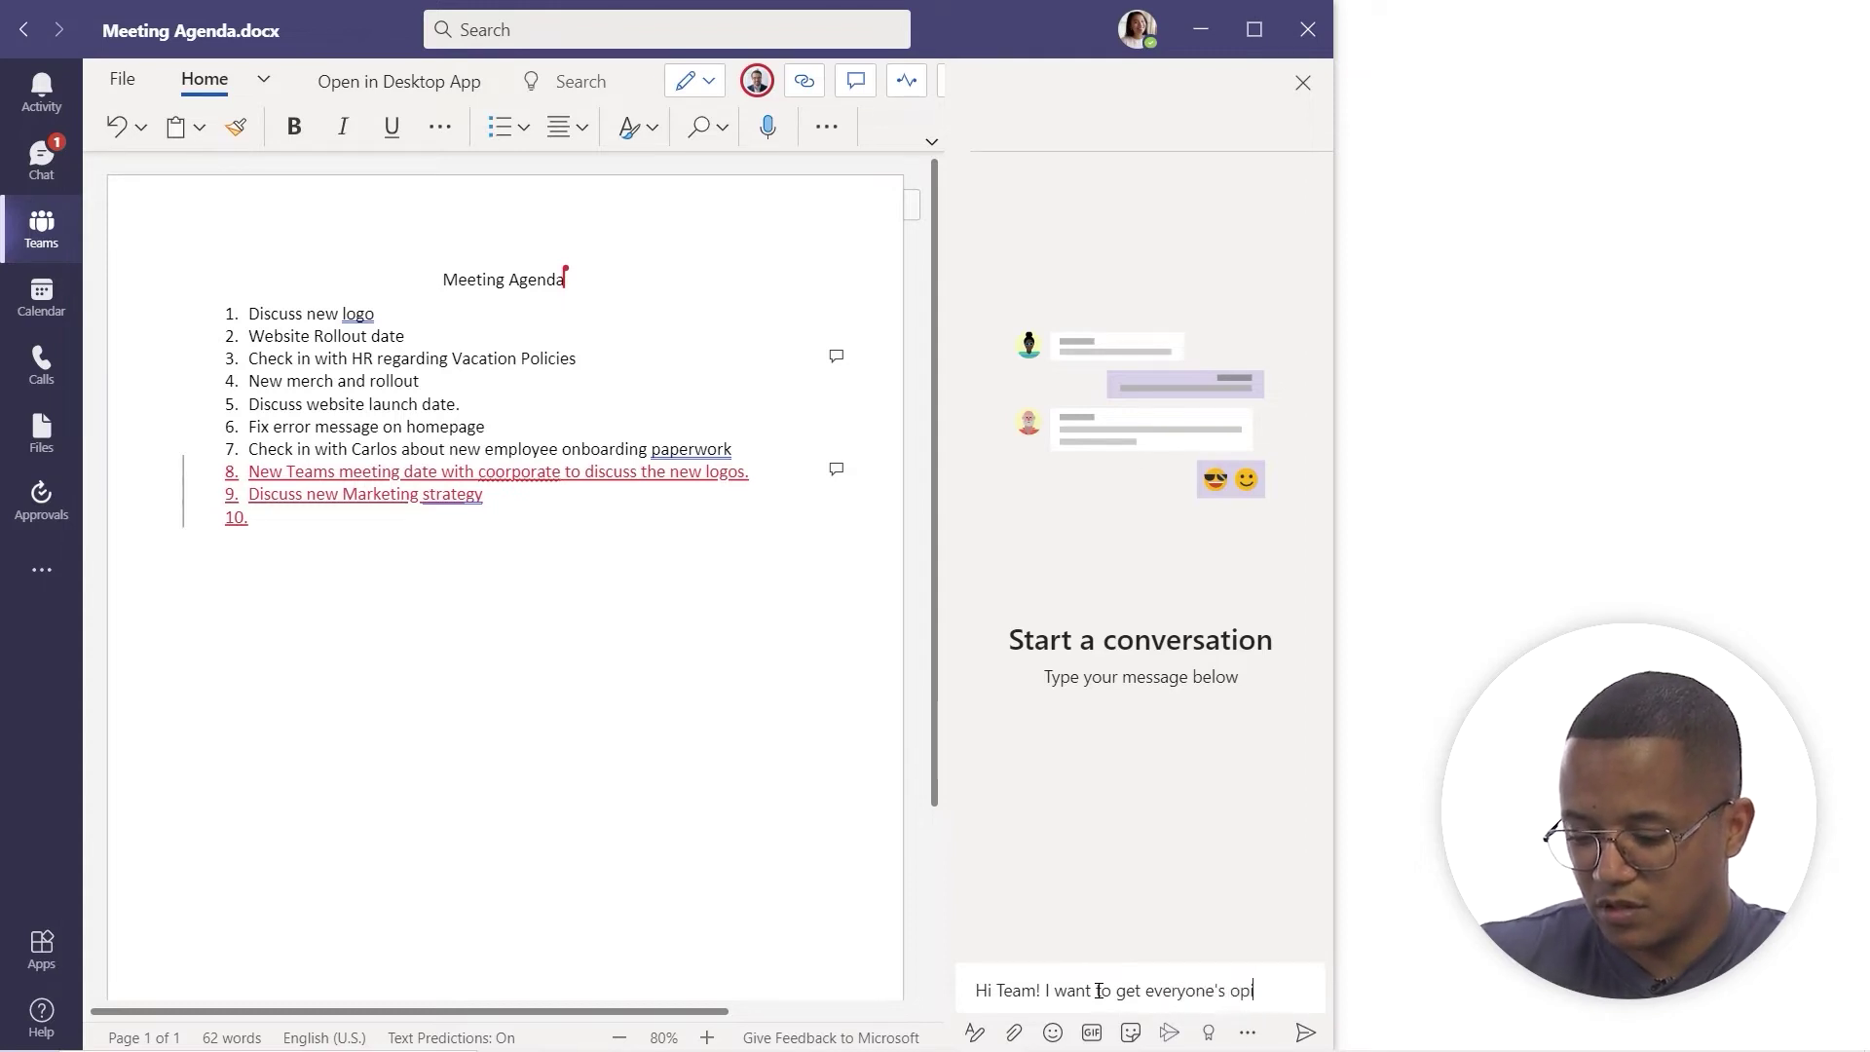
pyautogui.write('inion on our current a')
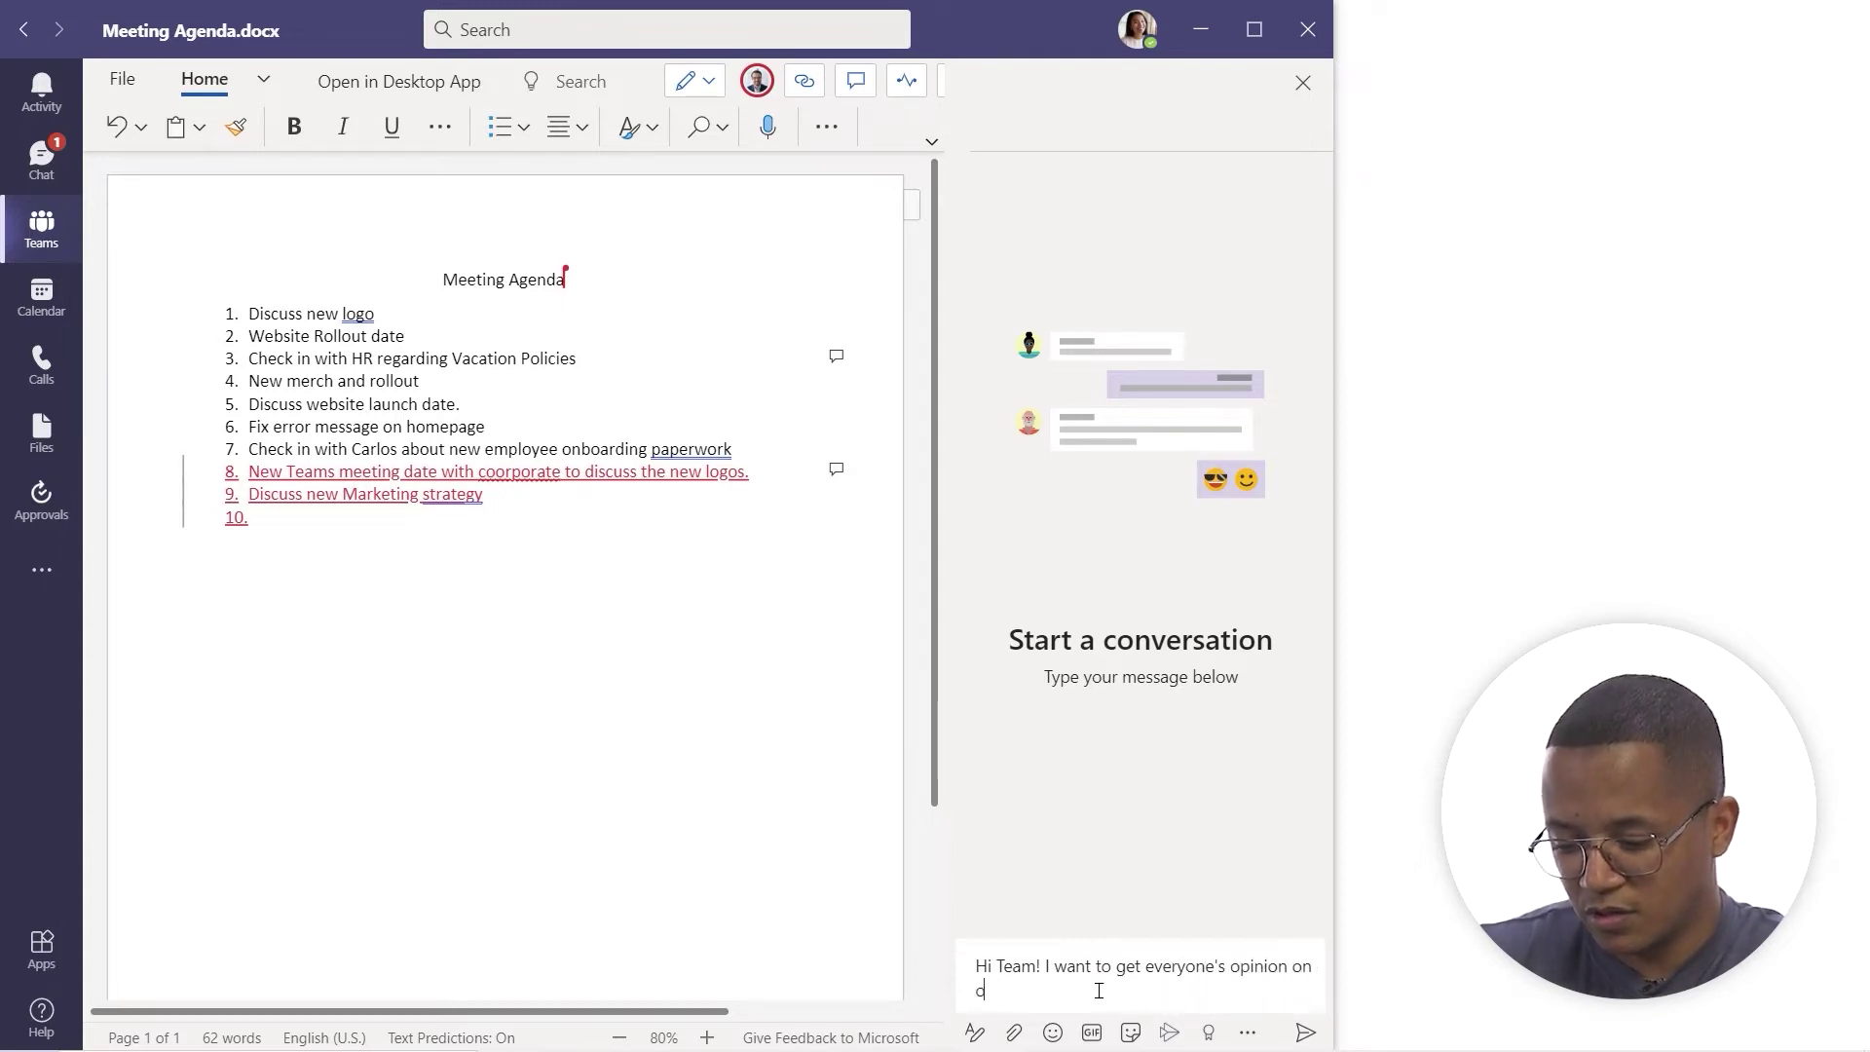
pyautogui.write('genda')
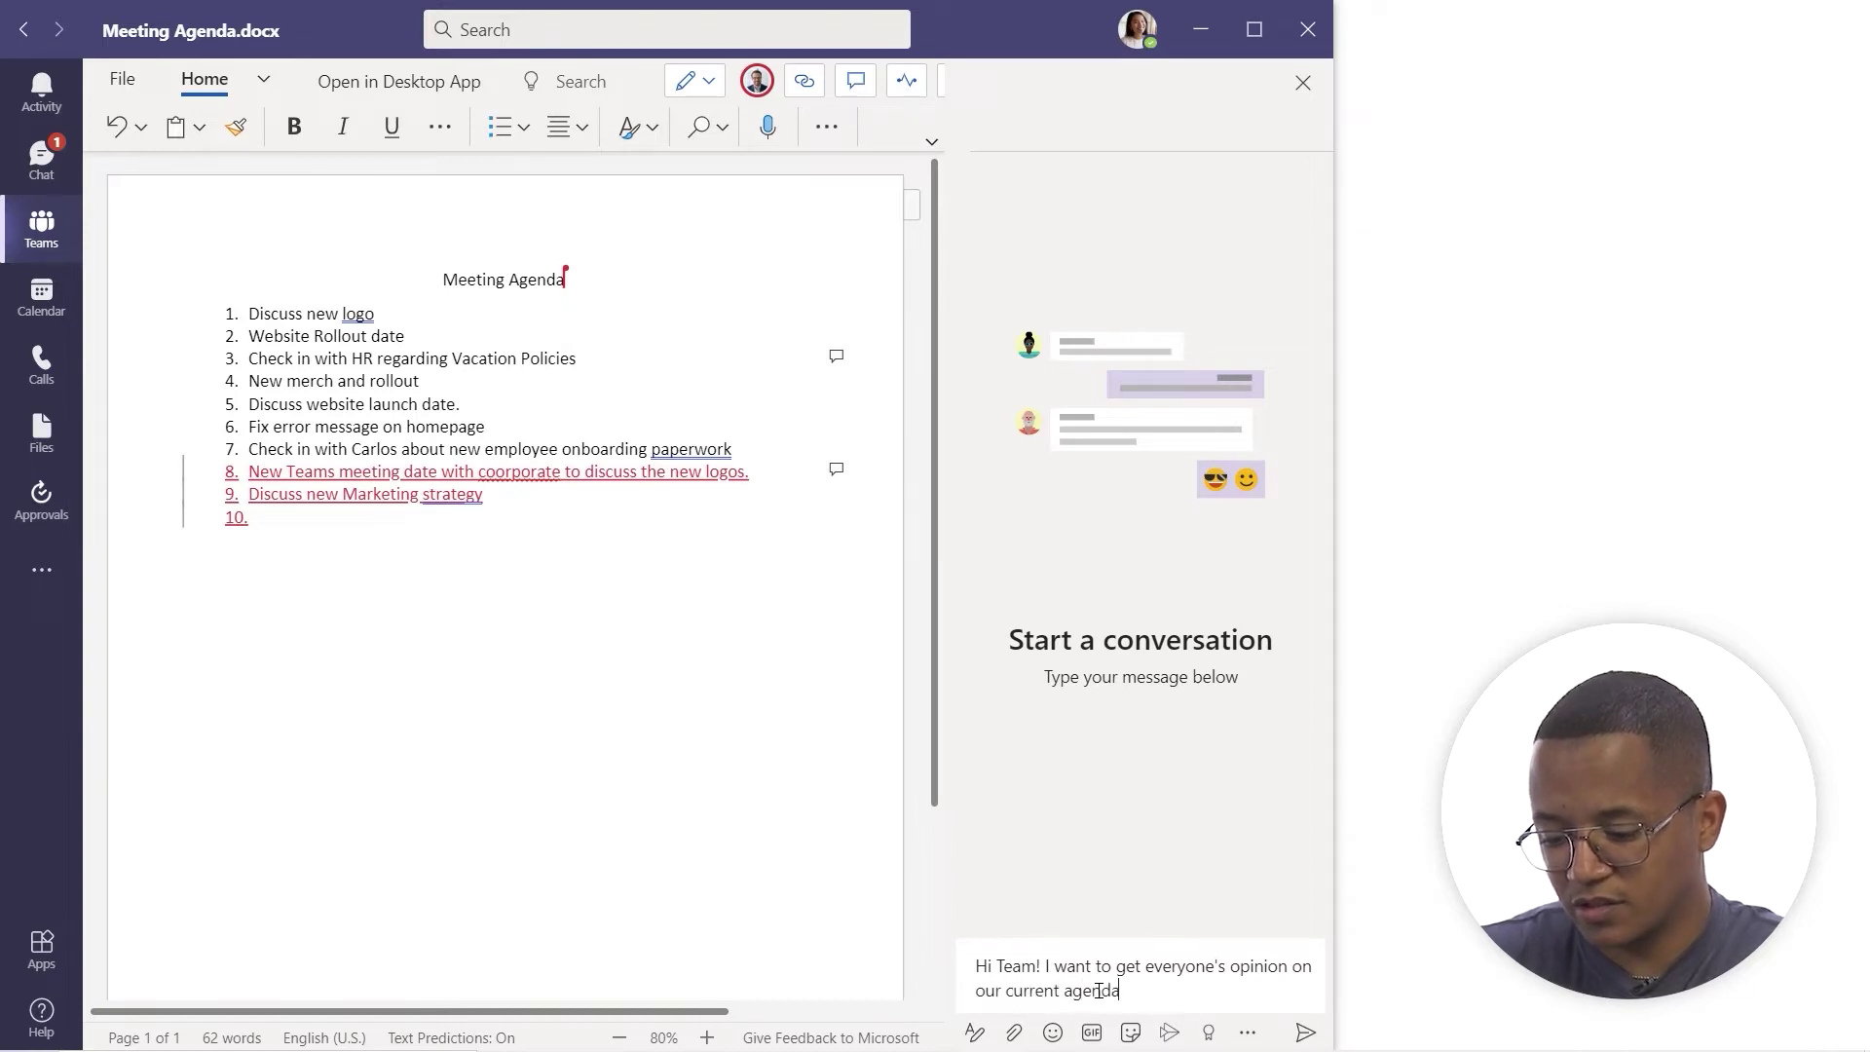
pyautogui.press('Return')
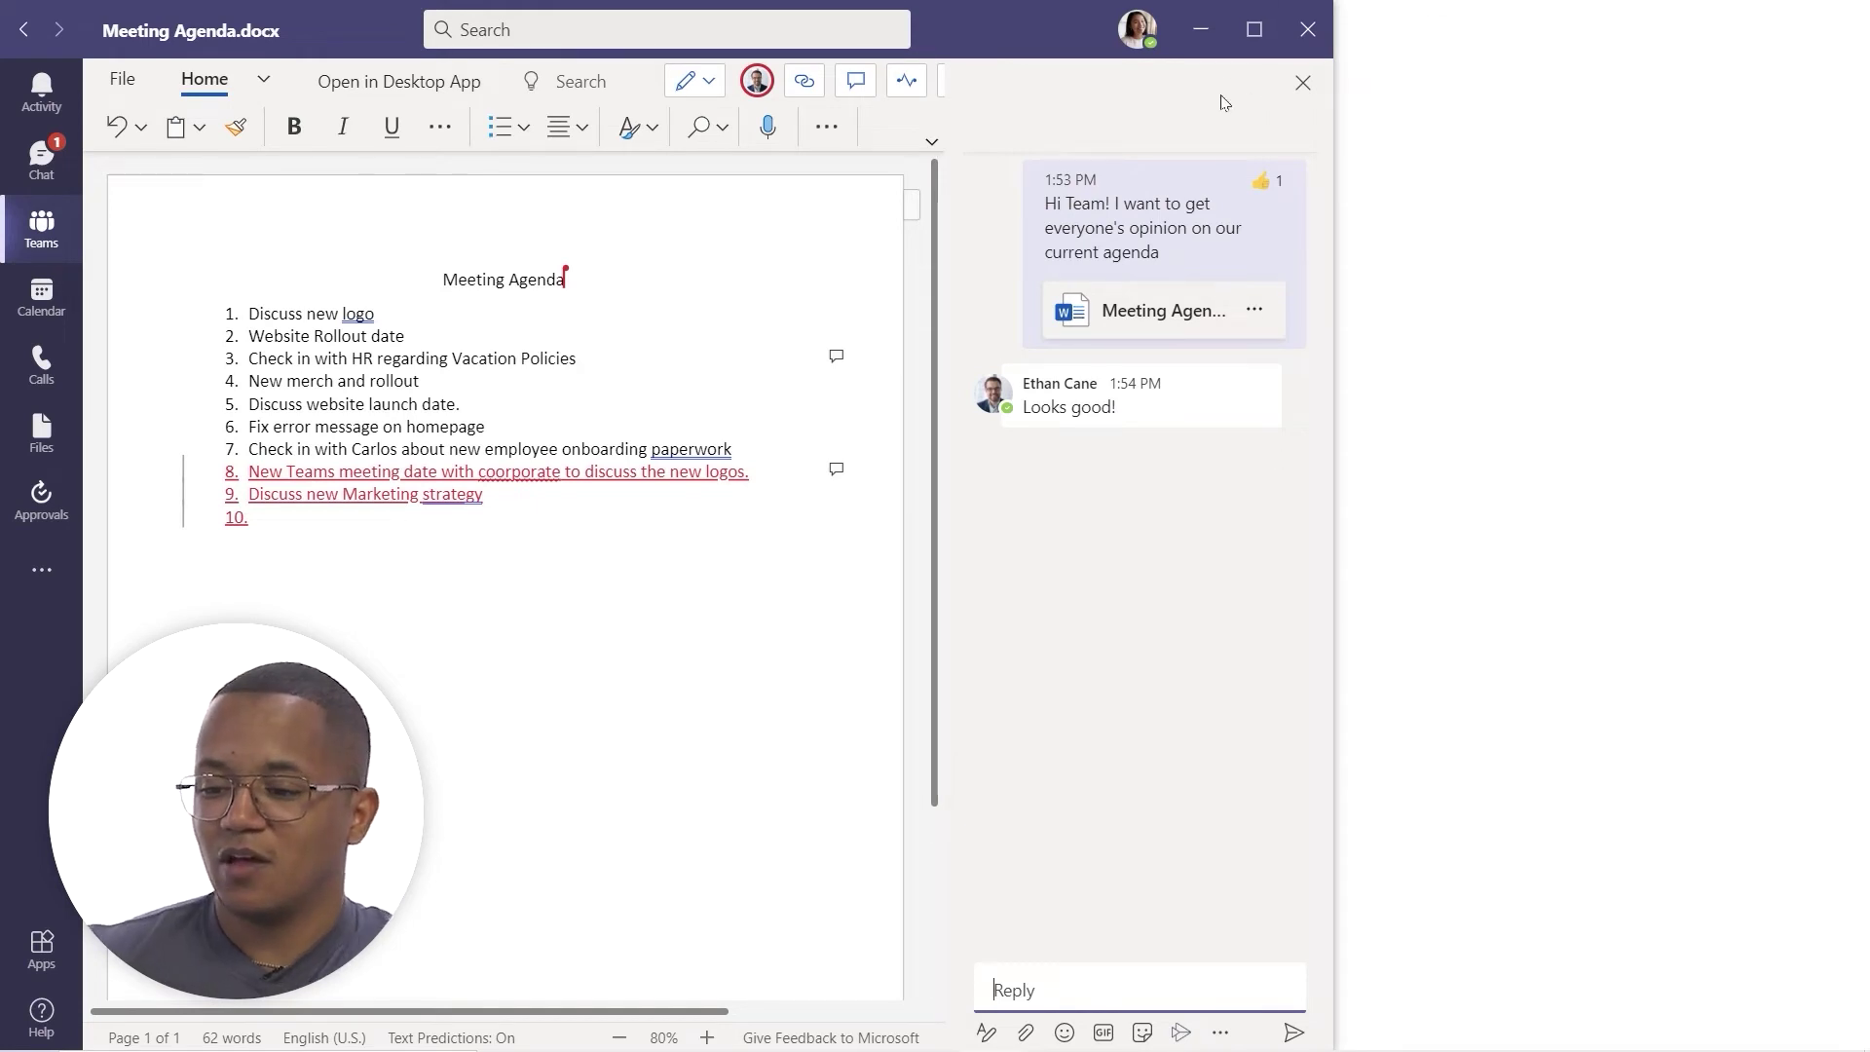
# - Close the conversation to return to Meeting Agenda.docx
pyautogui.click(1302, 82)
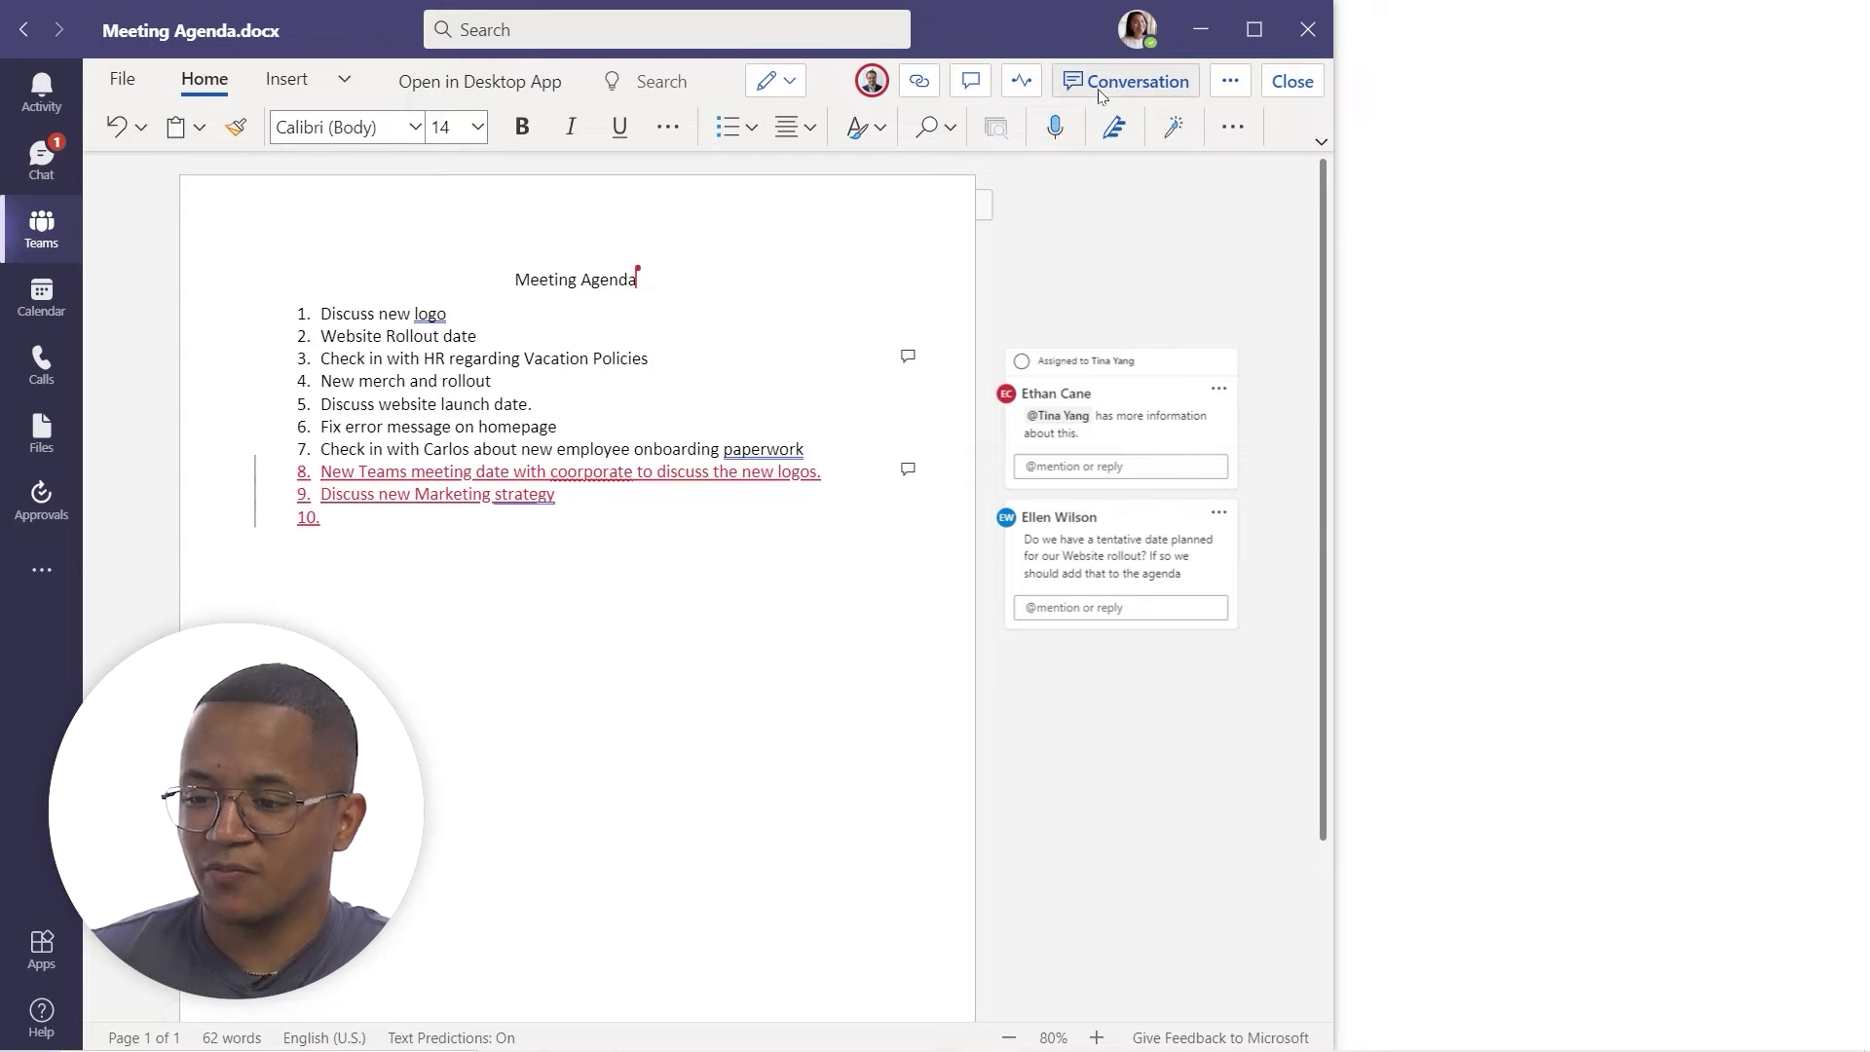
# - Show the Comments pane and check which agenda items the two existing comments refer to
pyautogui.click(970, 84)
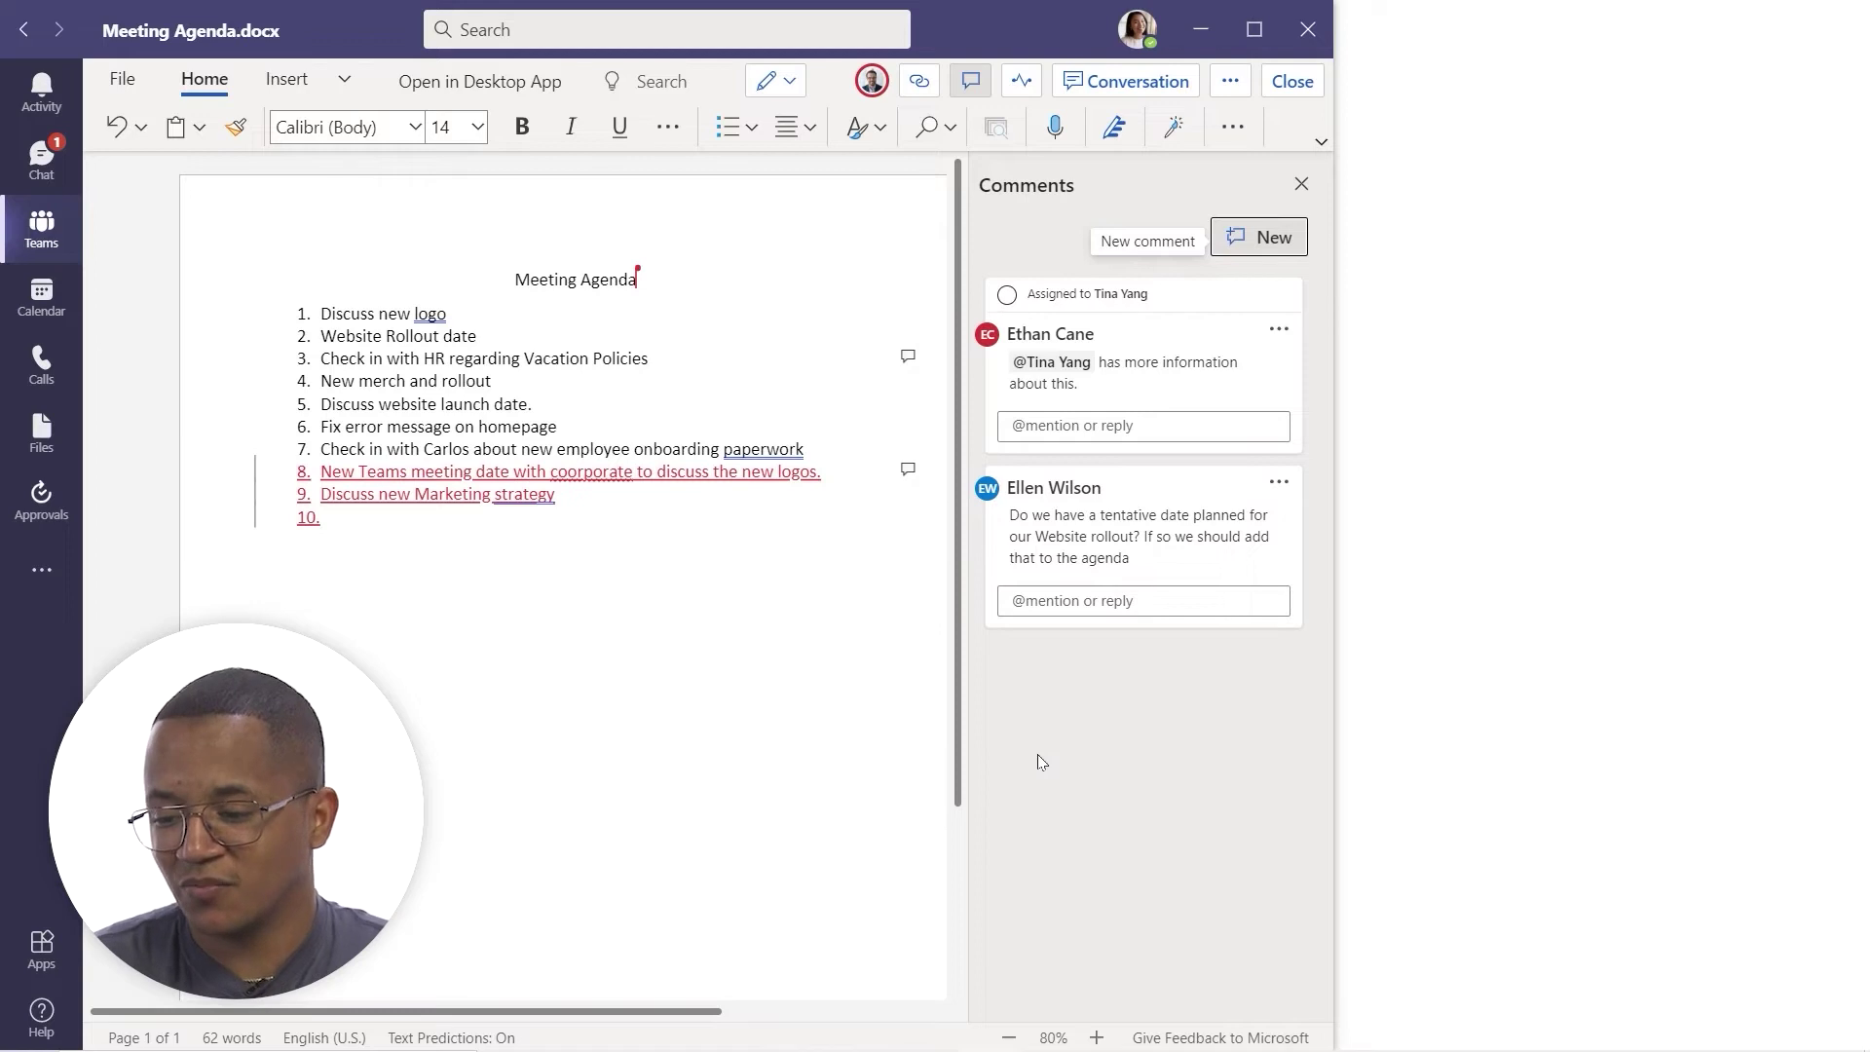
pyautogui.click(1030, 327)
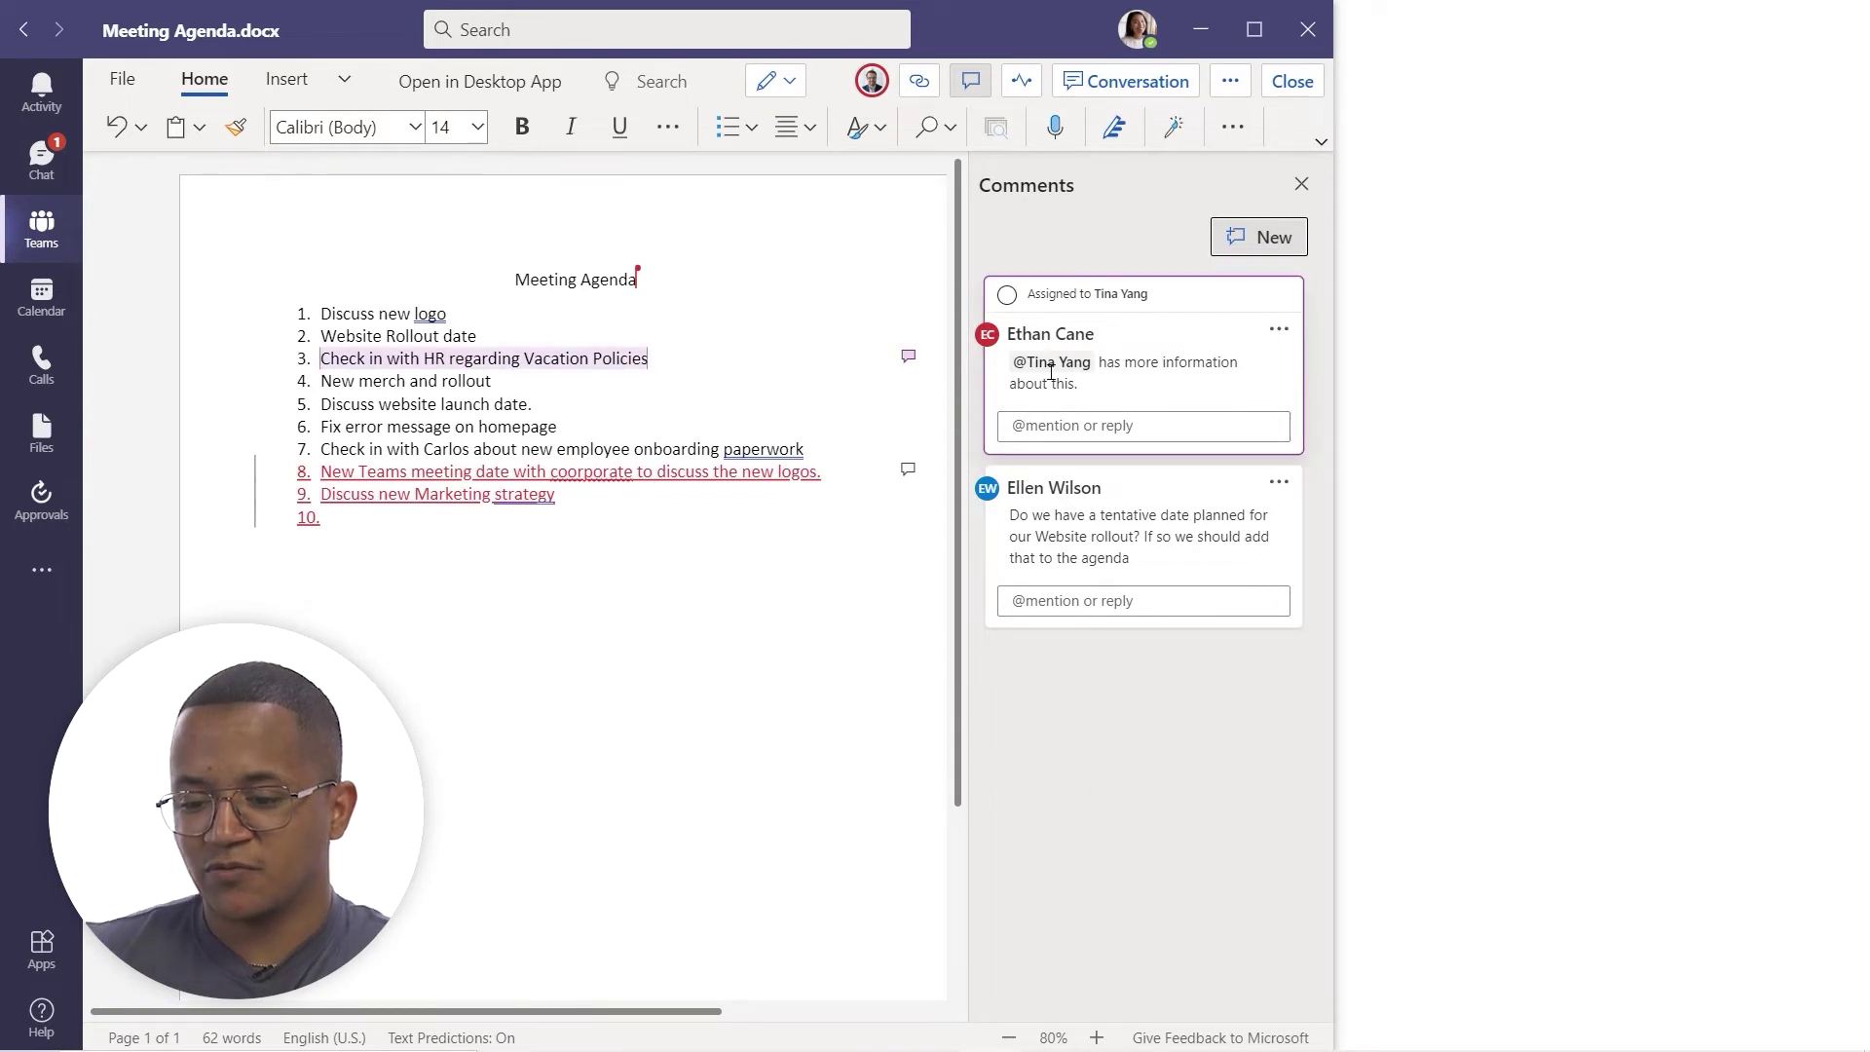
pyautogui.click(1033, 570)
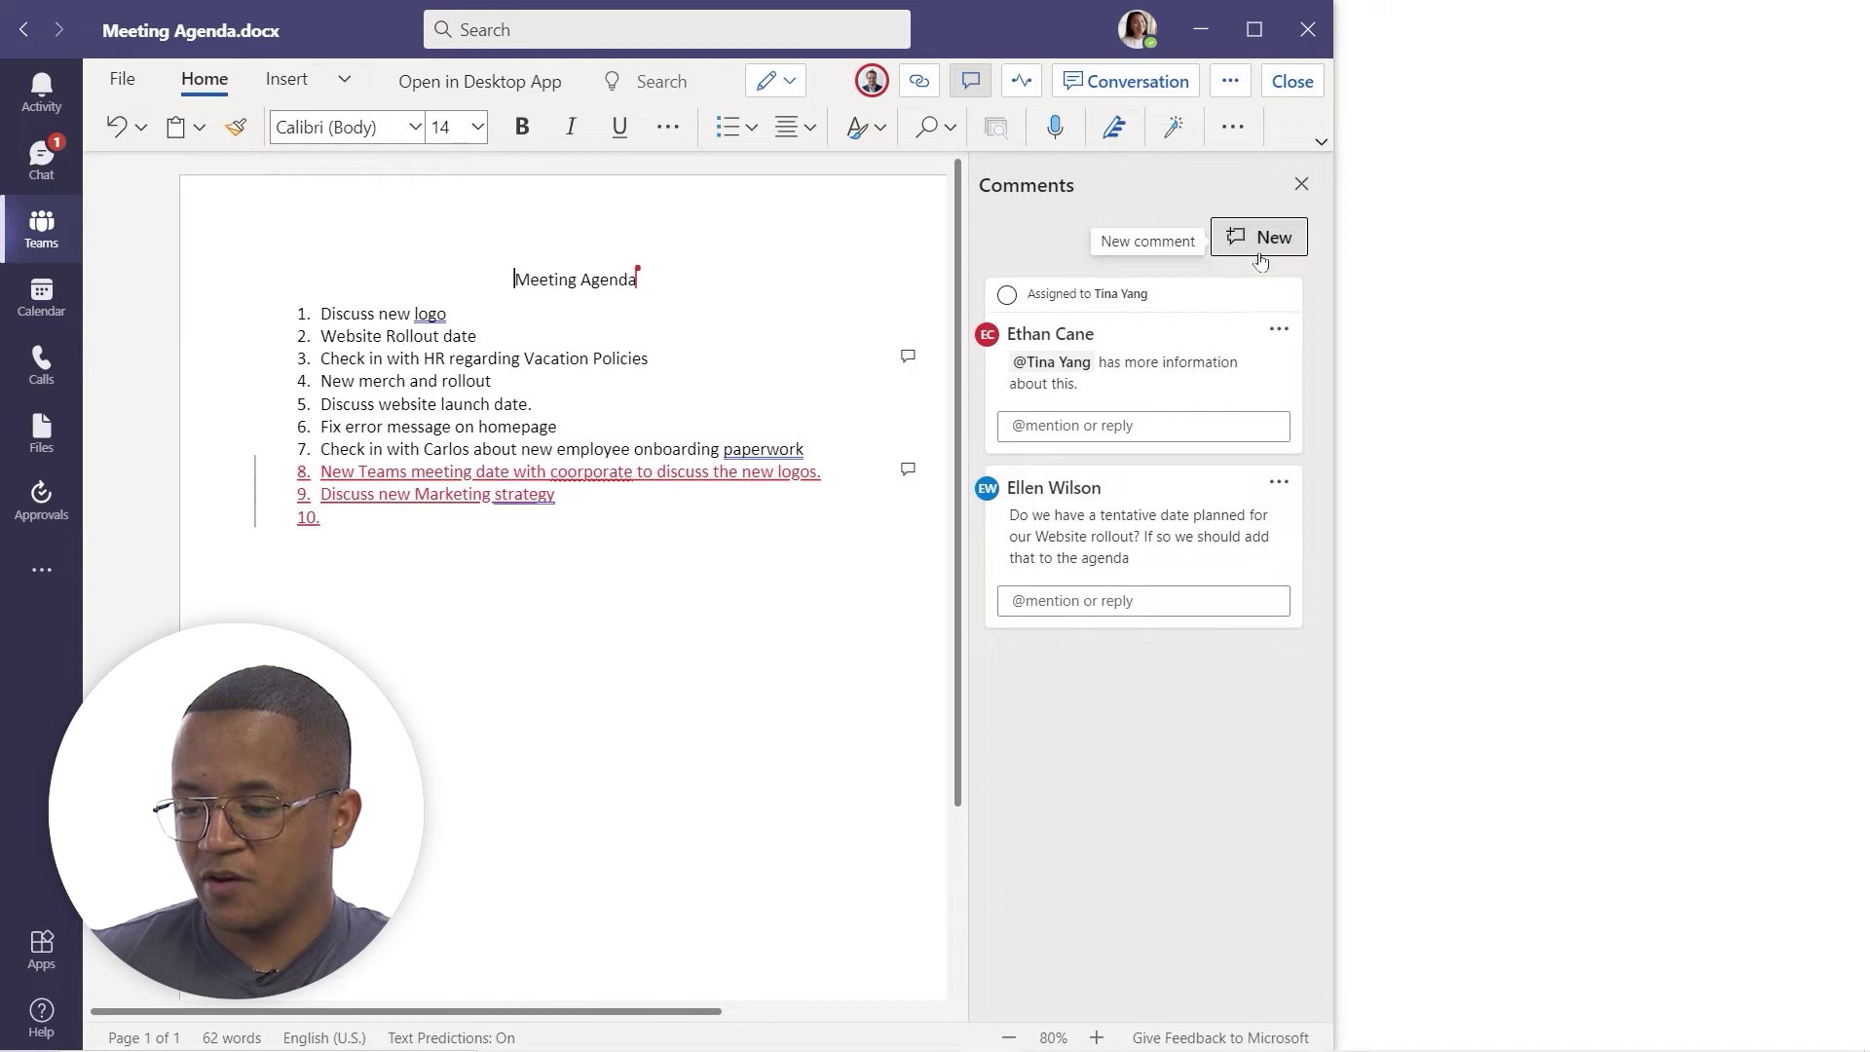
pyautogui.click(1235, 240)
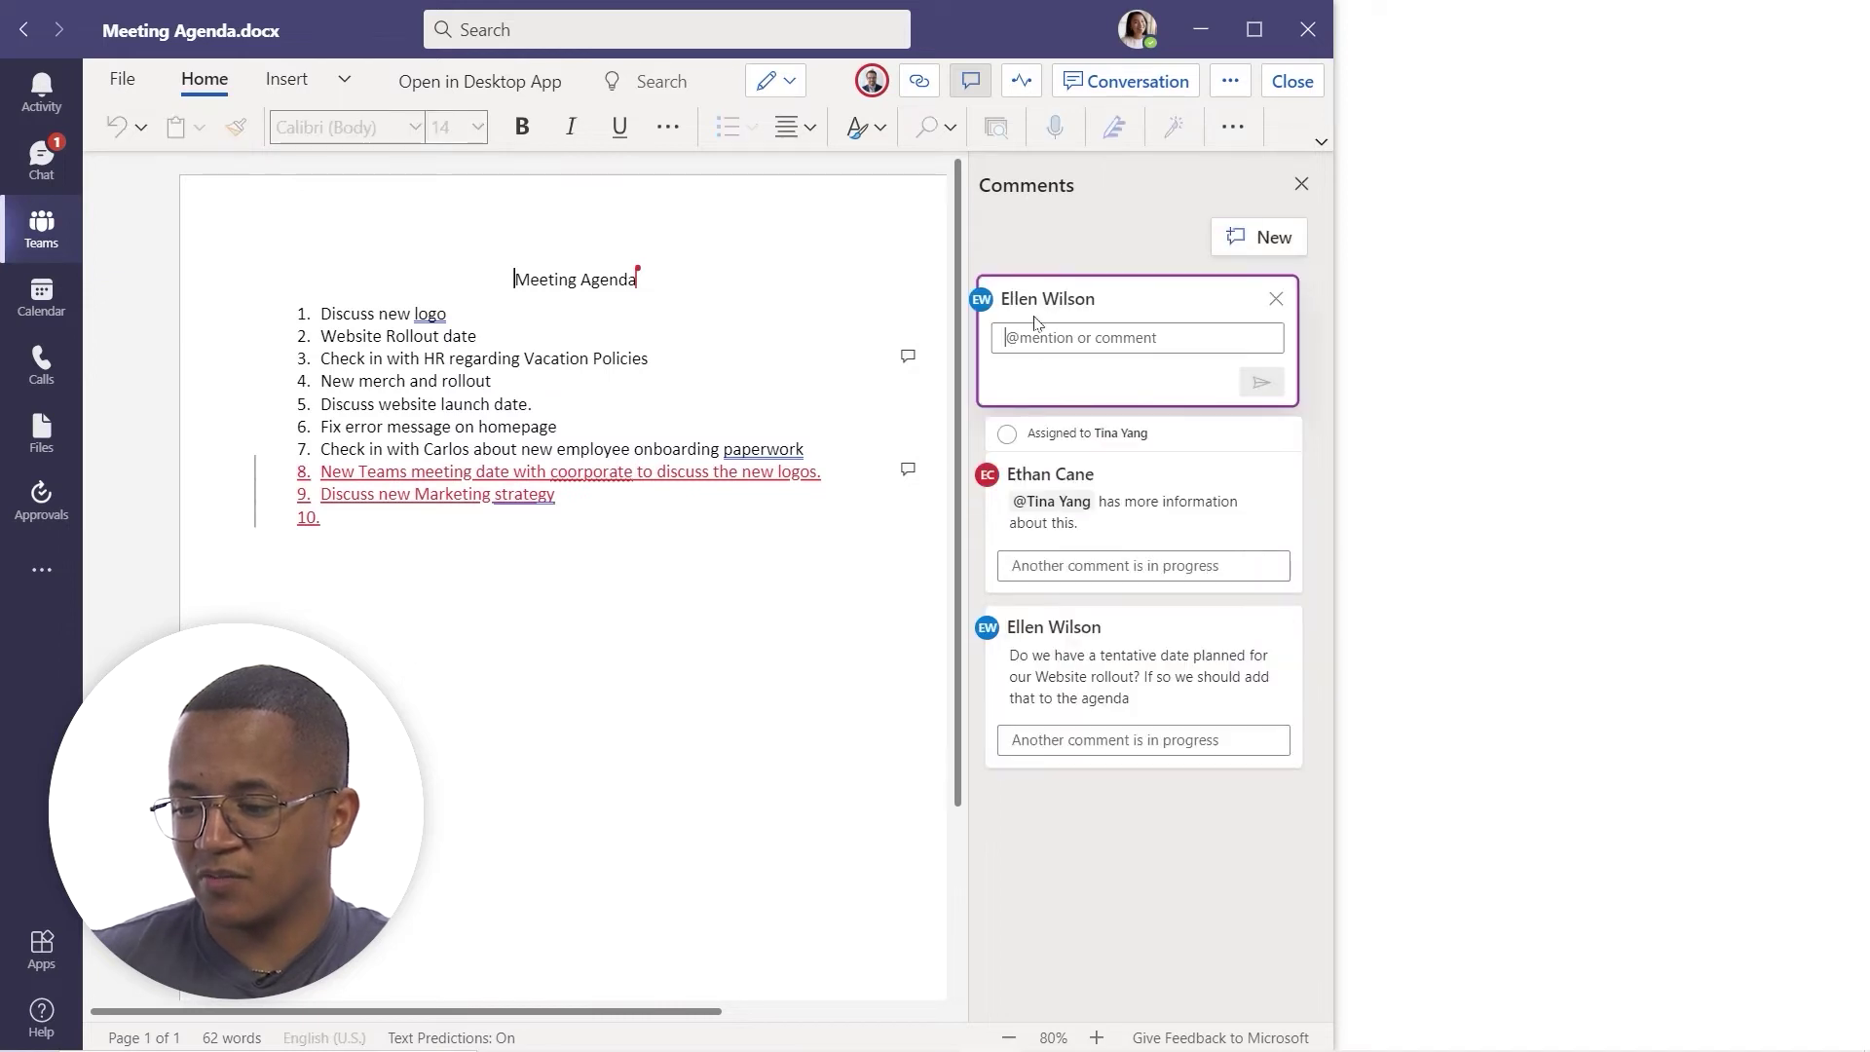
pyautogui.write('@')
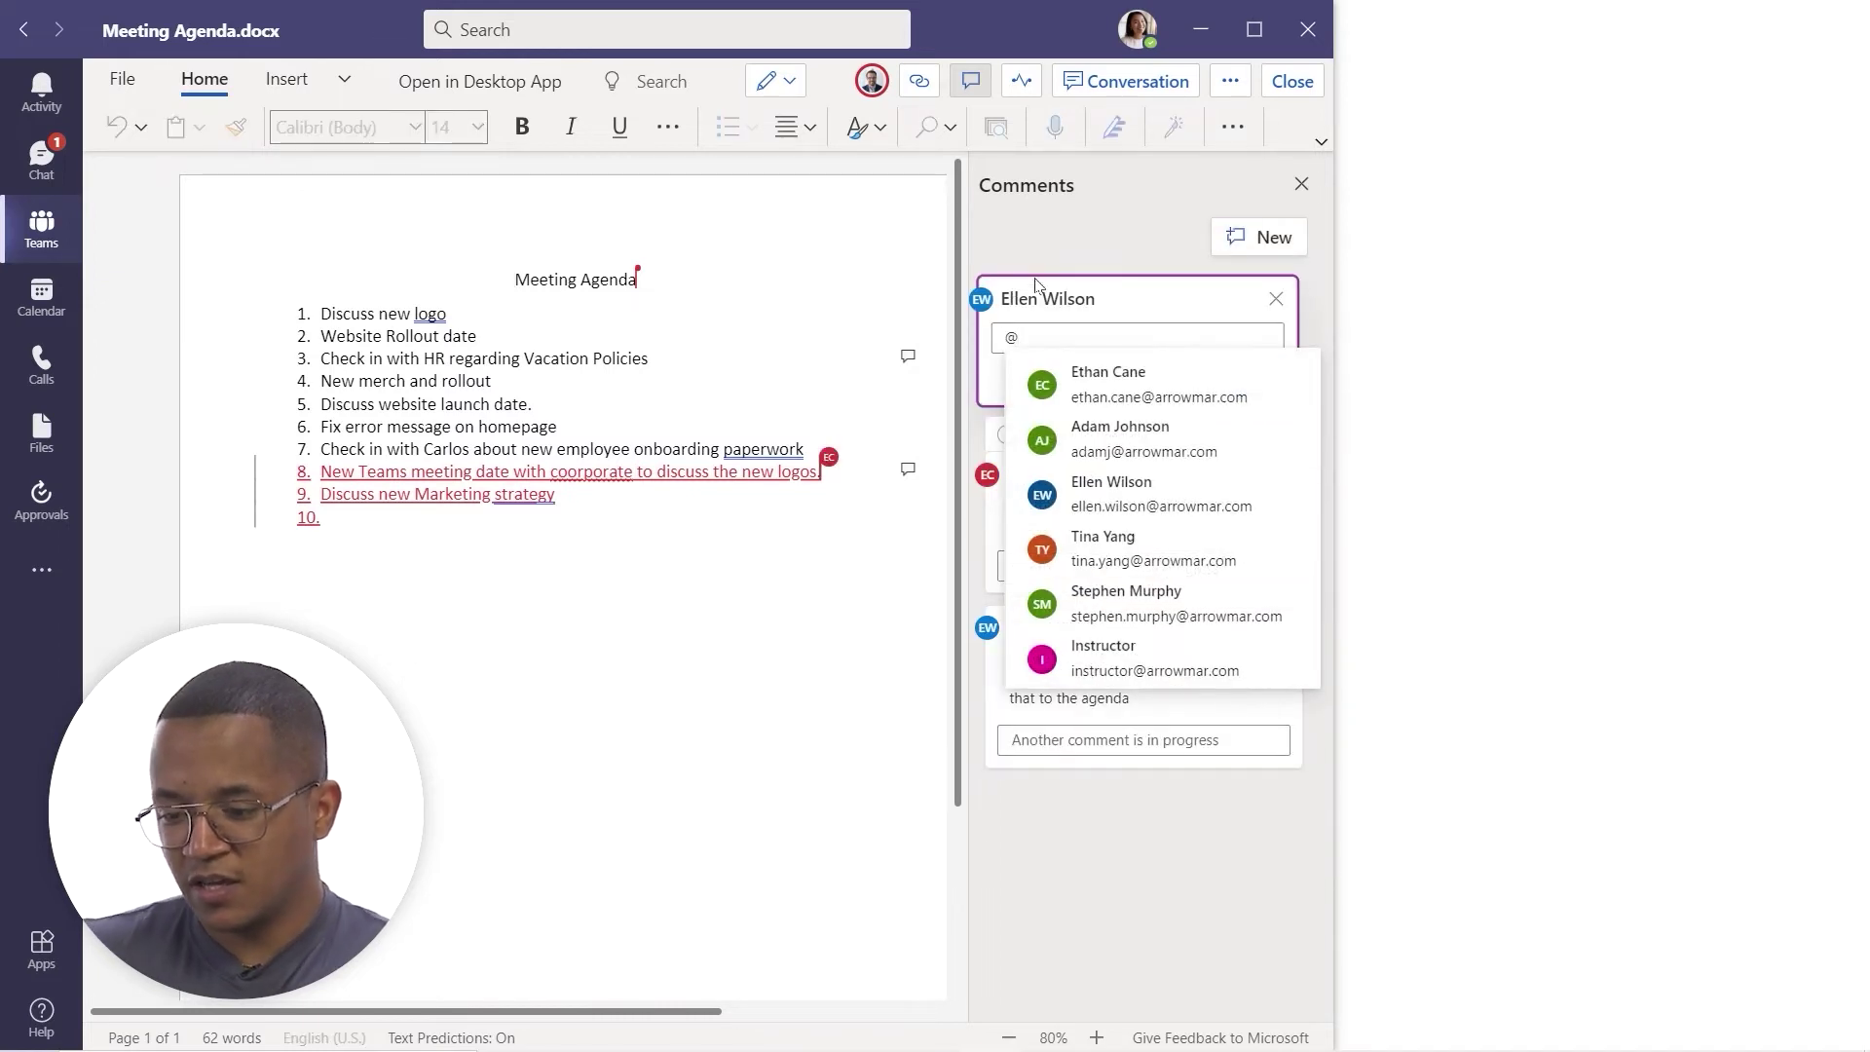
pyautogui.write('etha')
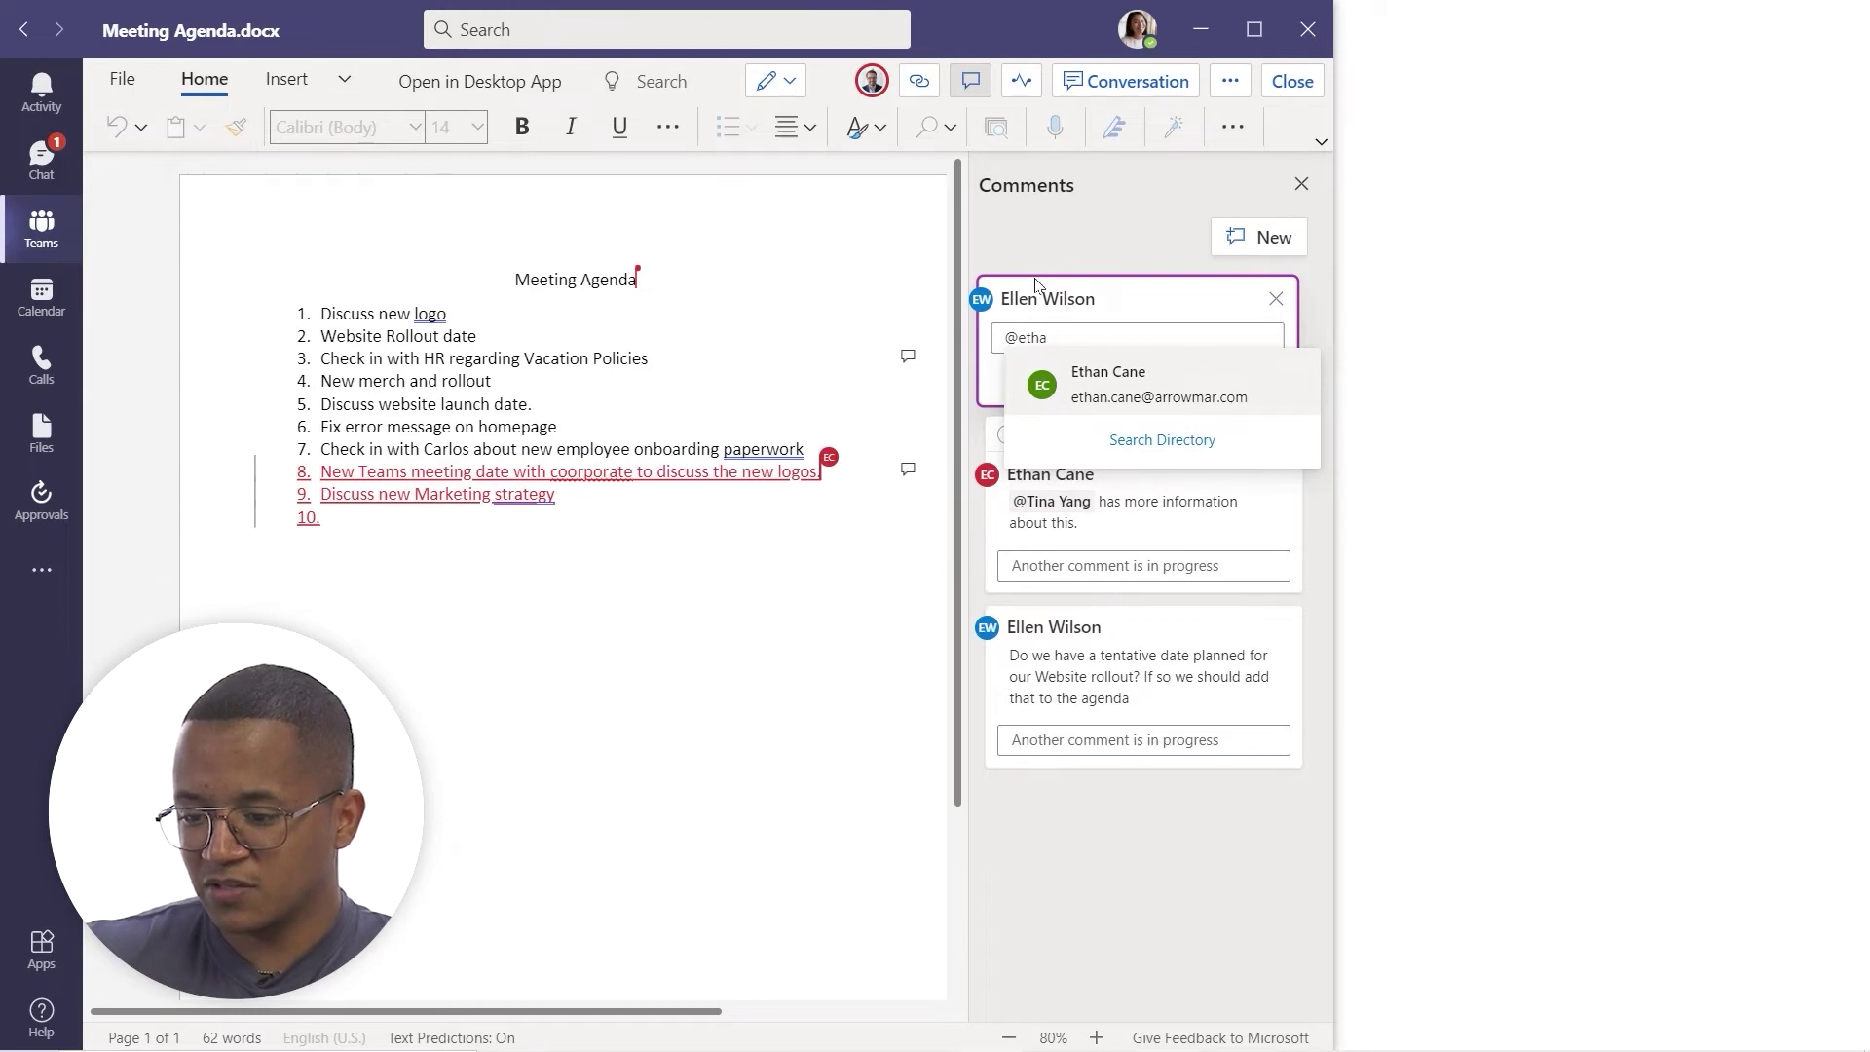
pyautogui.click(1072, 375)
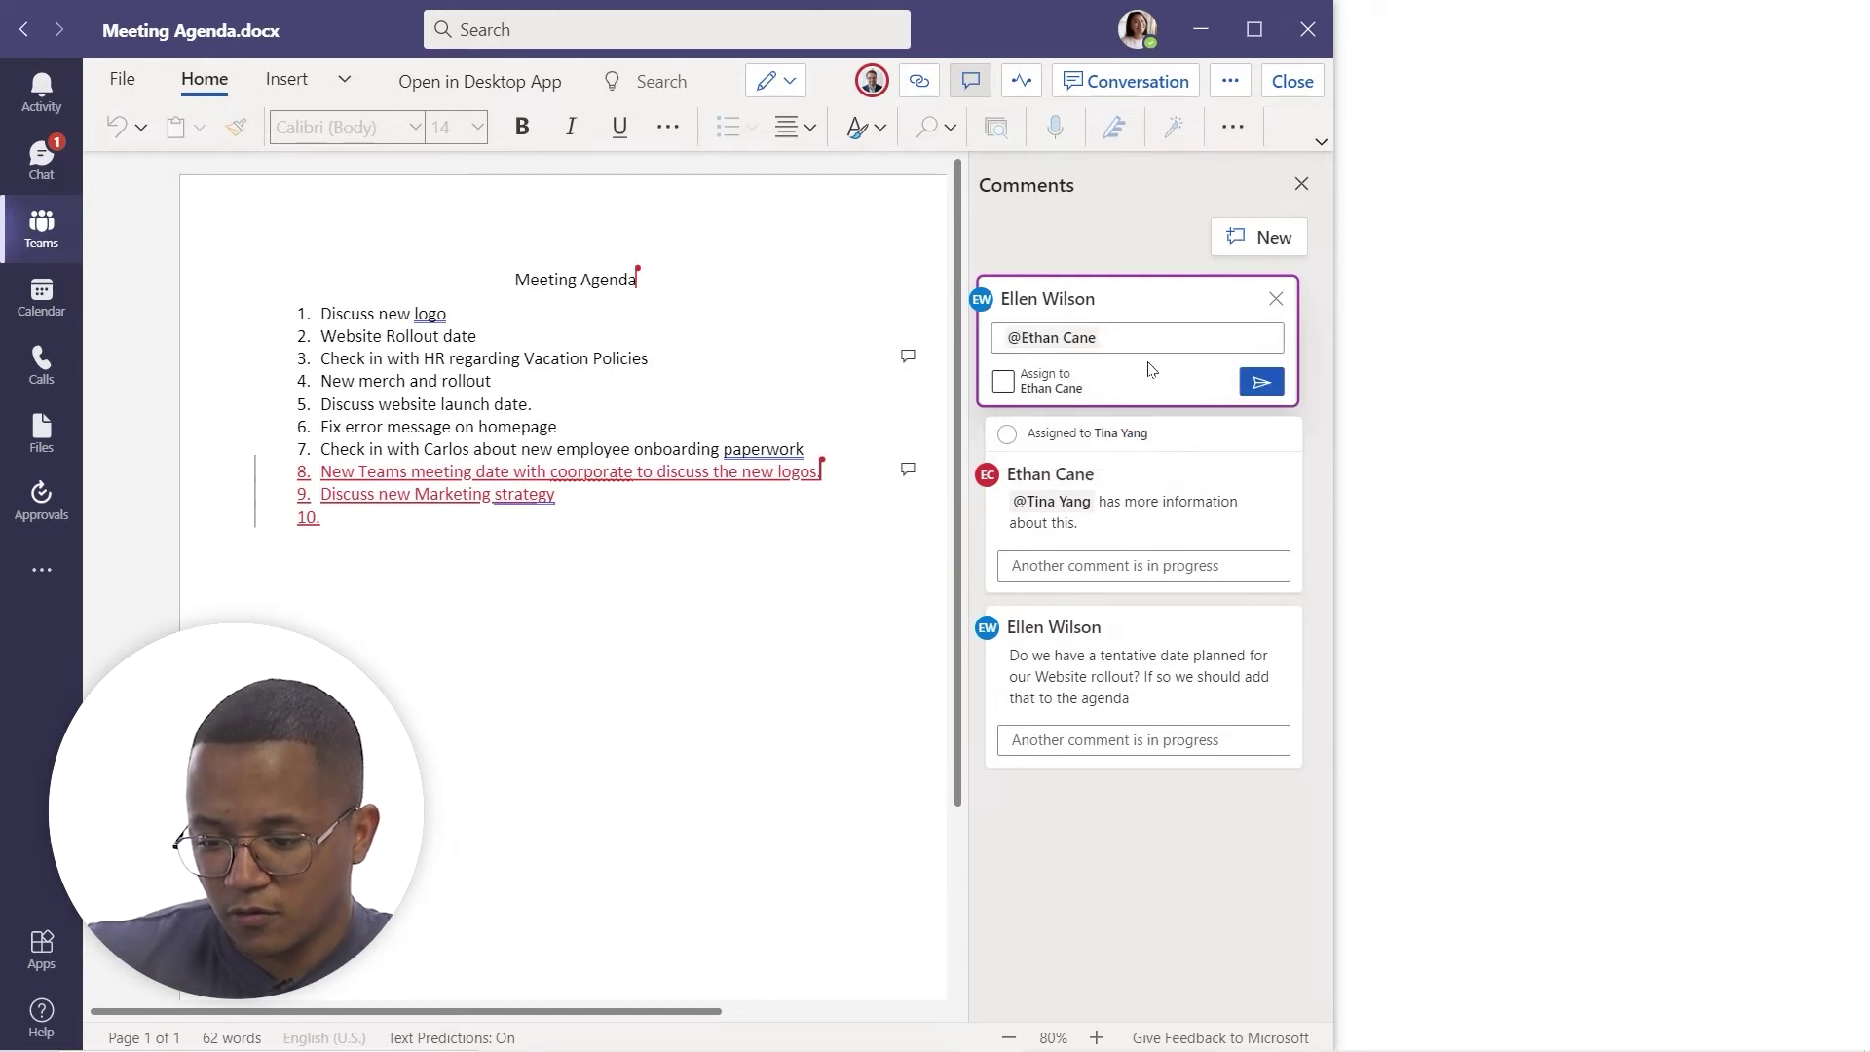
pyautogui.write('do we need to have a')
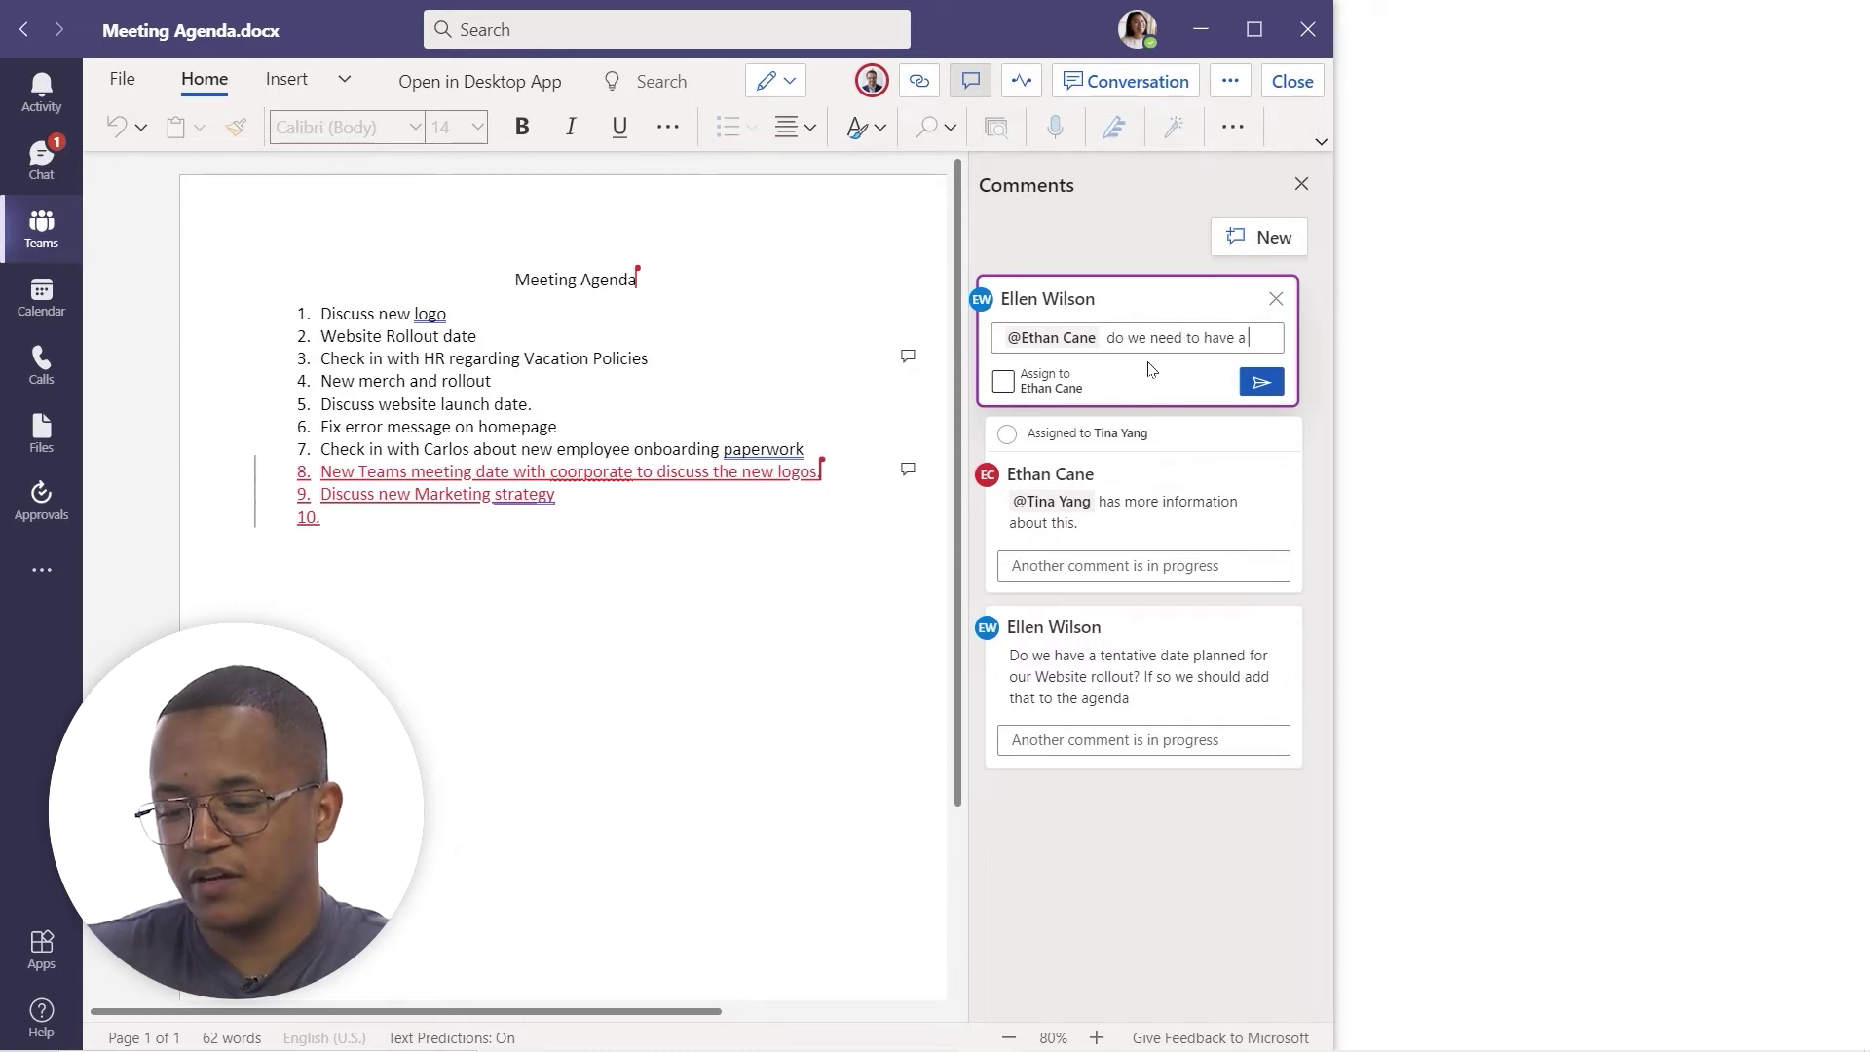
pyautogui.write(' powep')
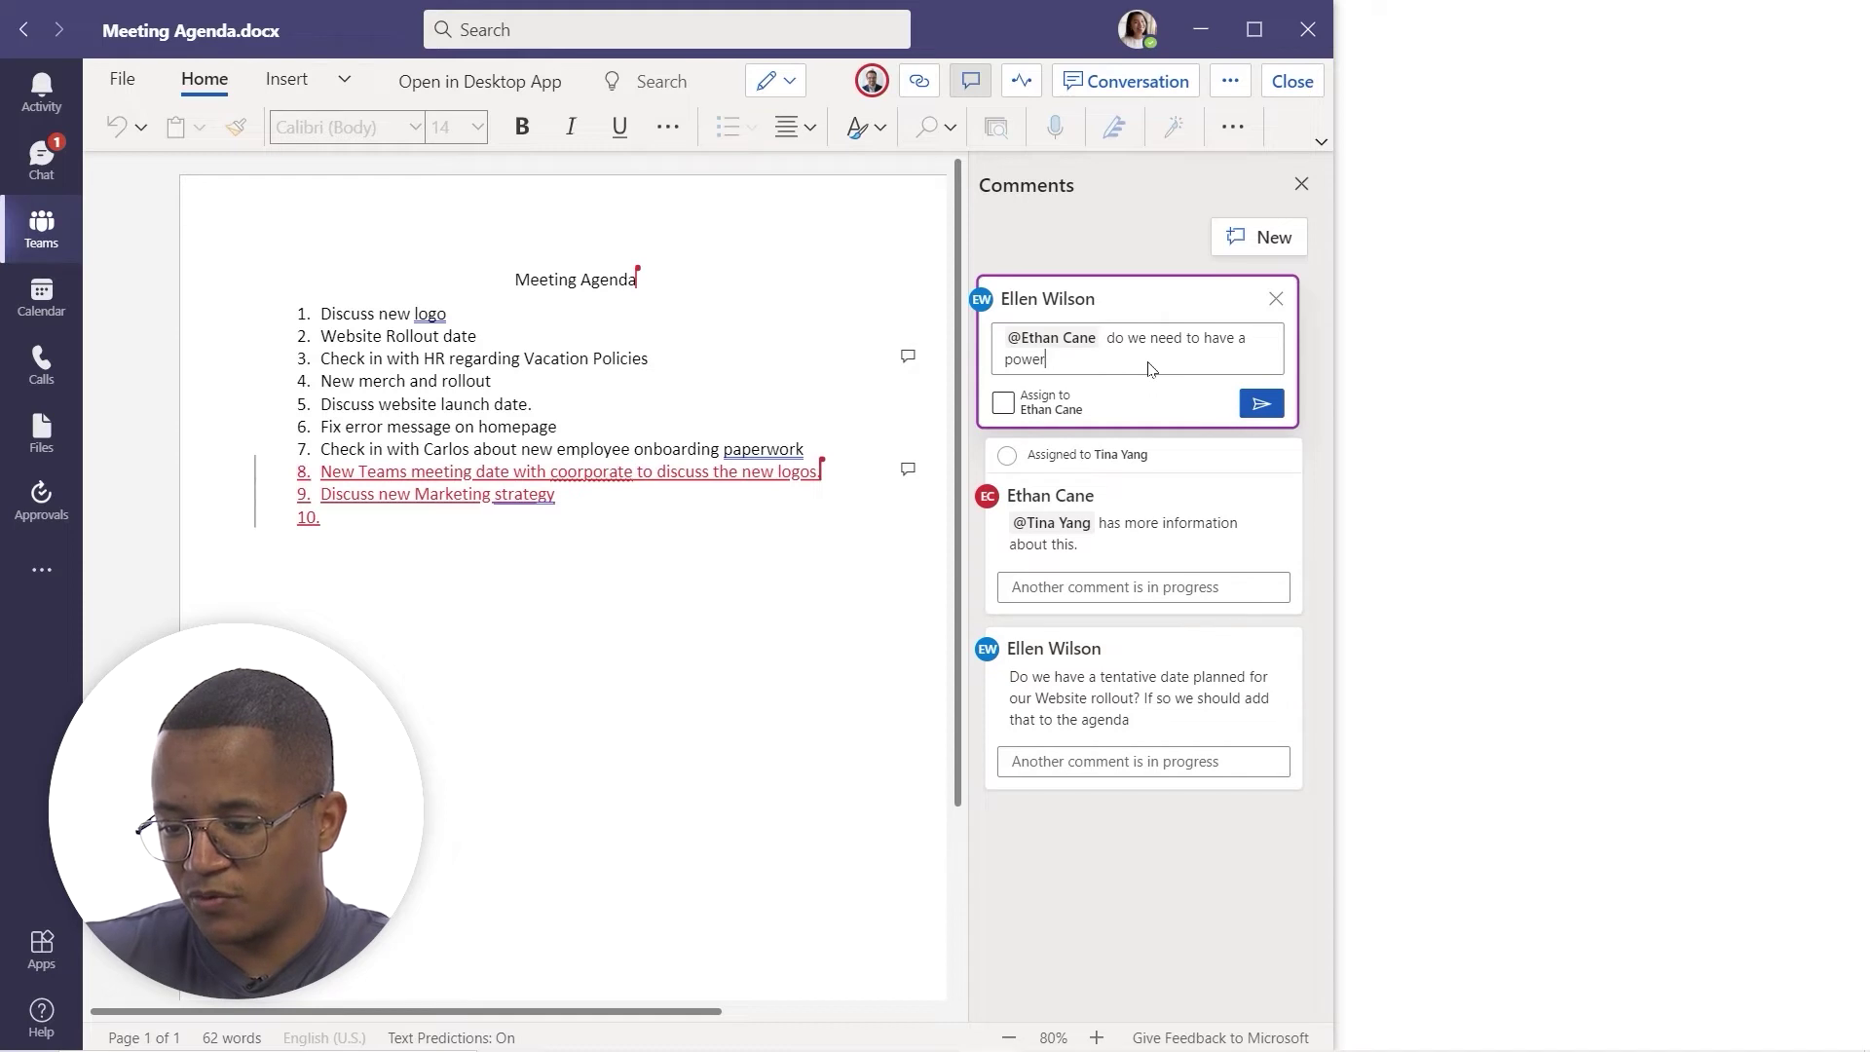
pyautogui.write('point crea')
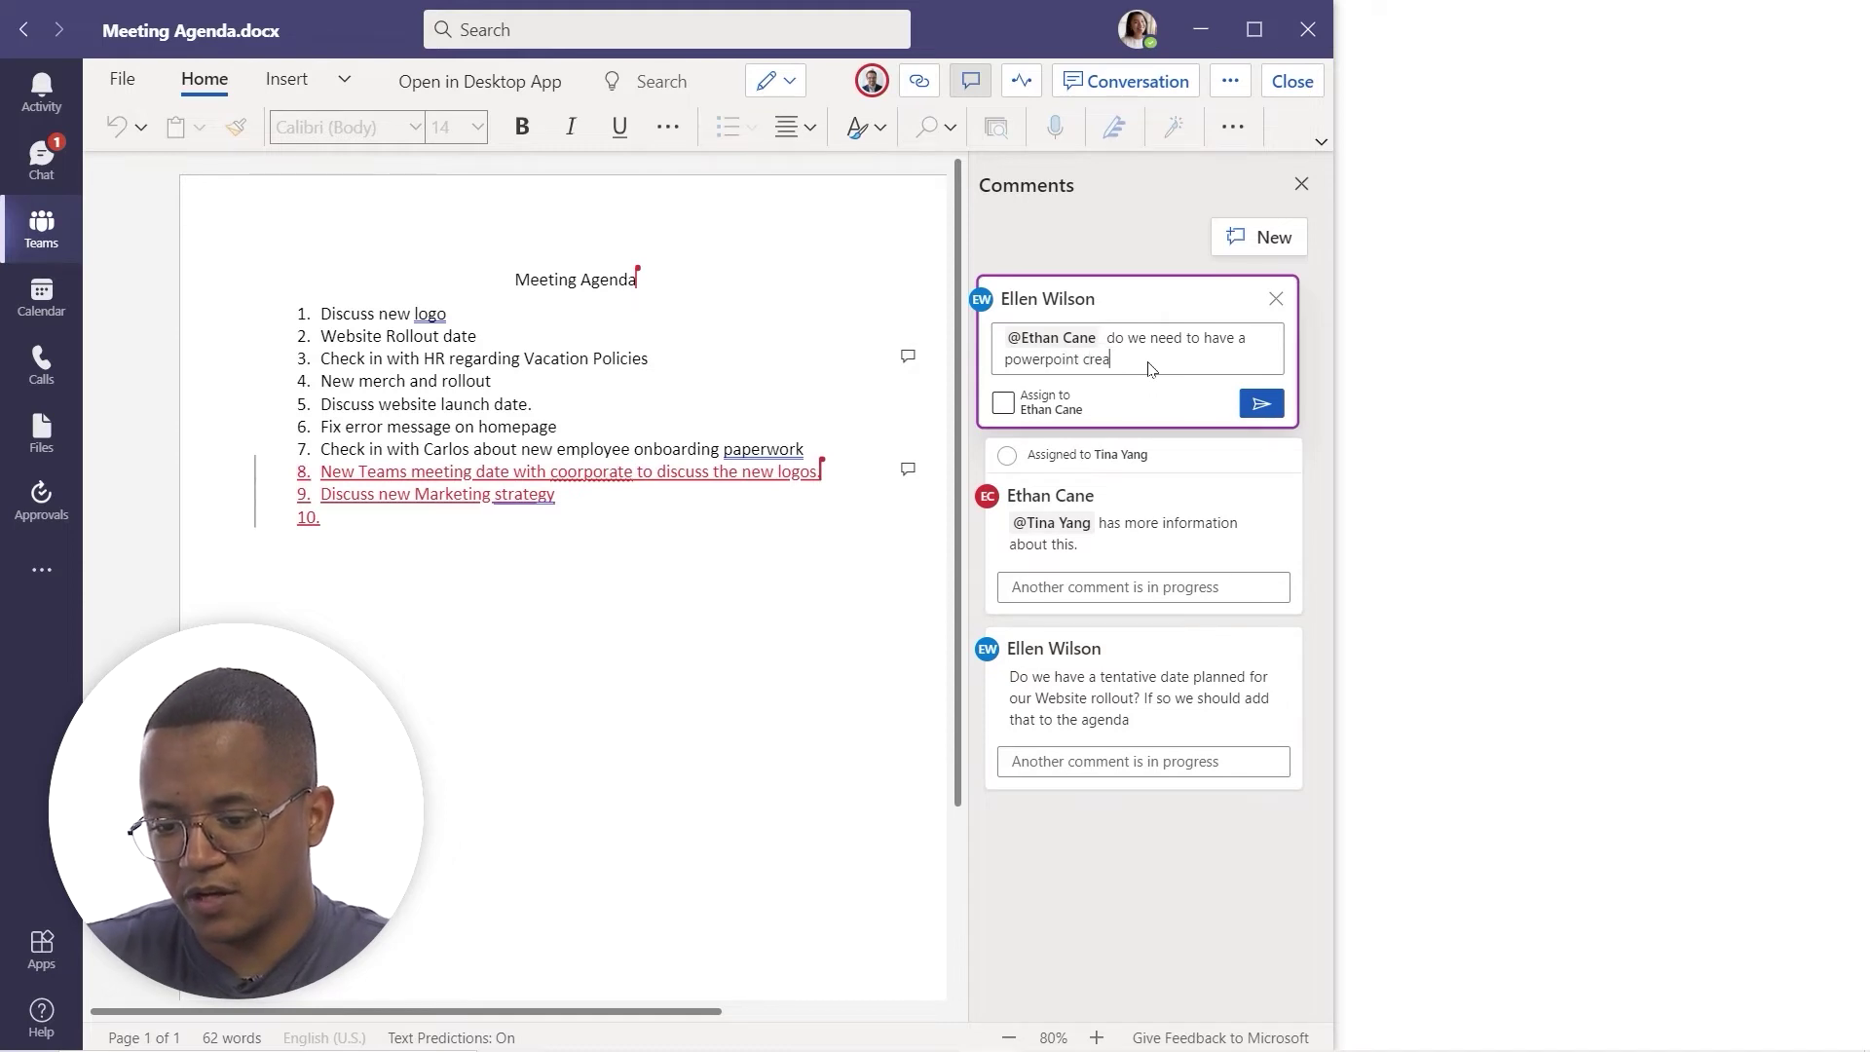
pyautogui.write('ted to dis')
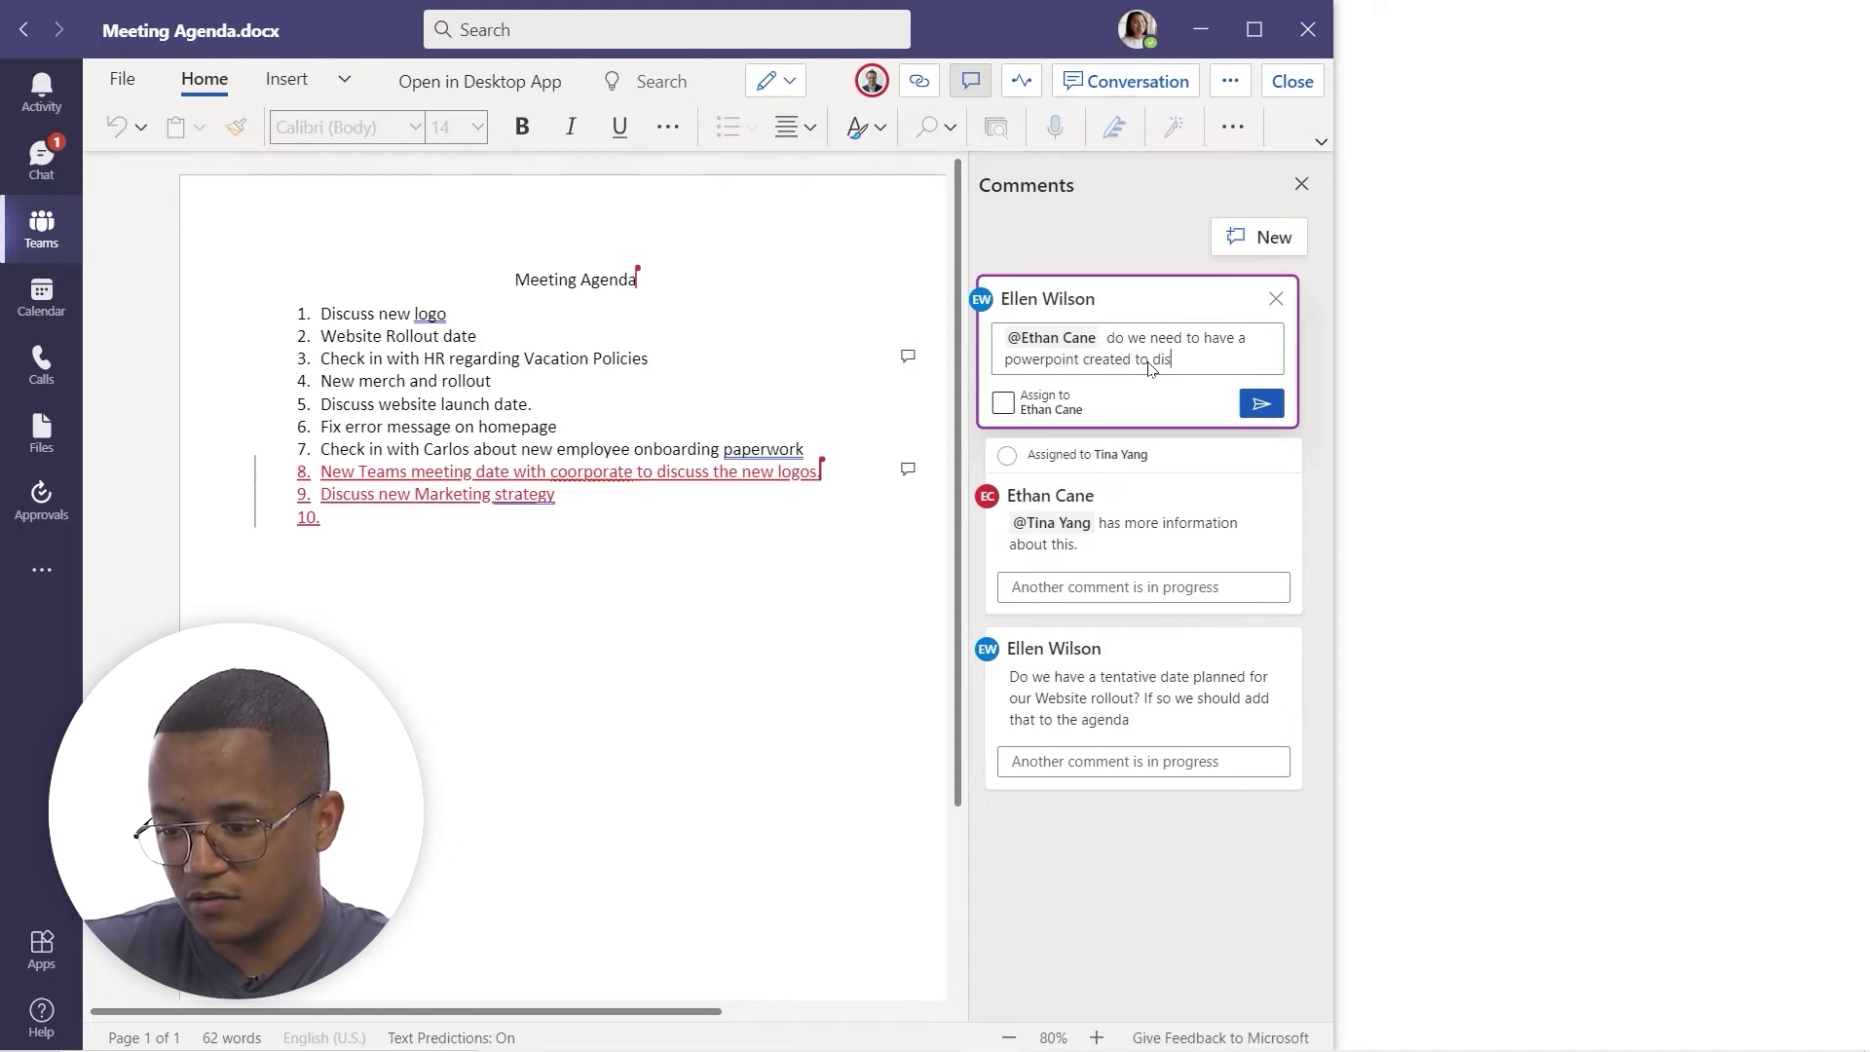
pyautogui.write('cuss market str')
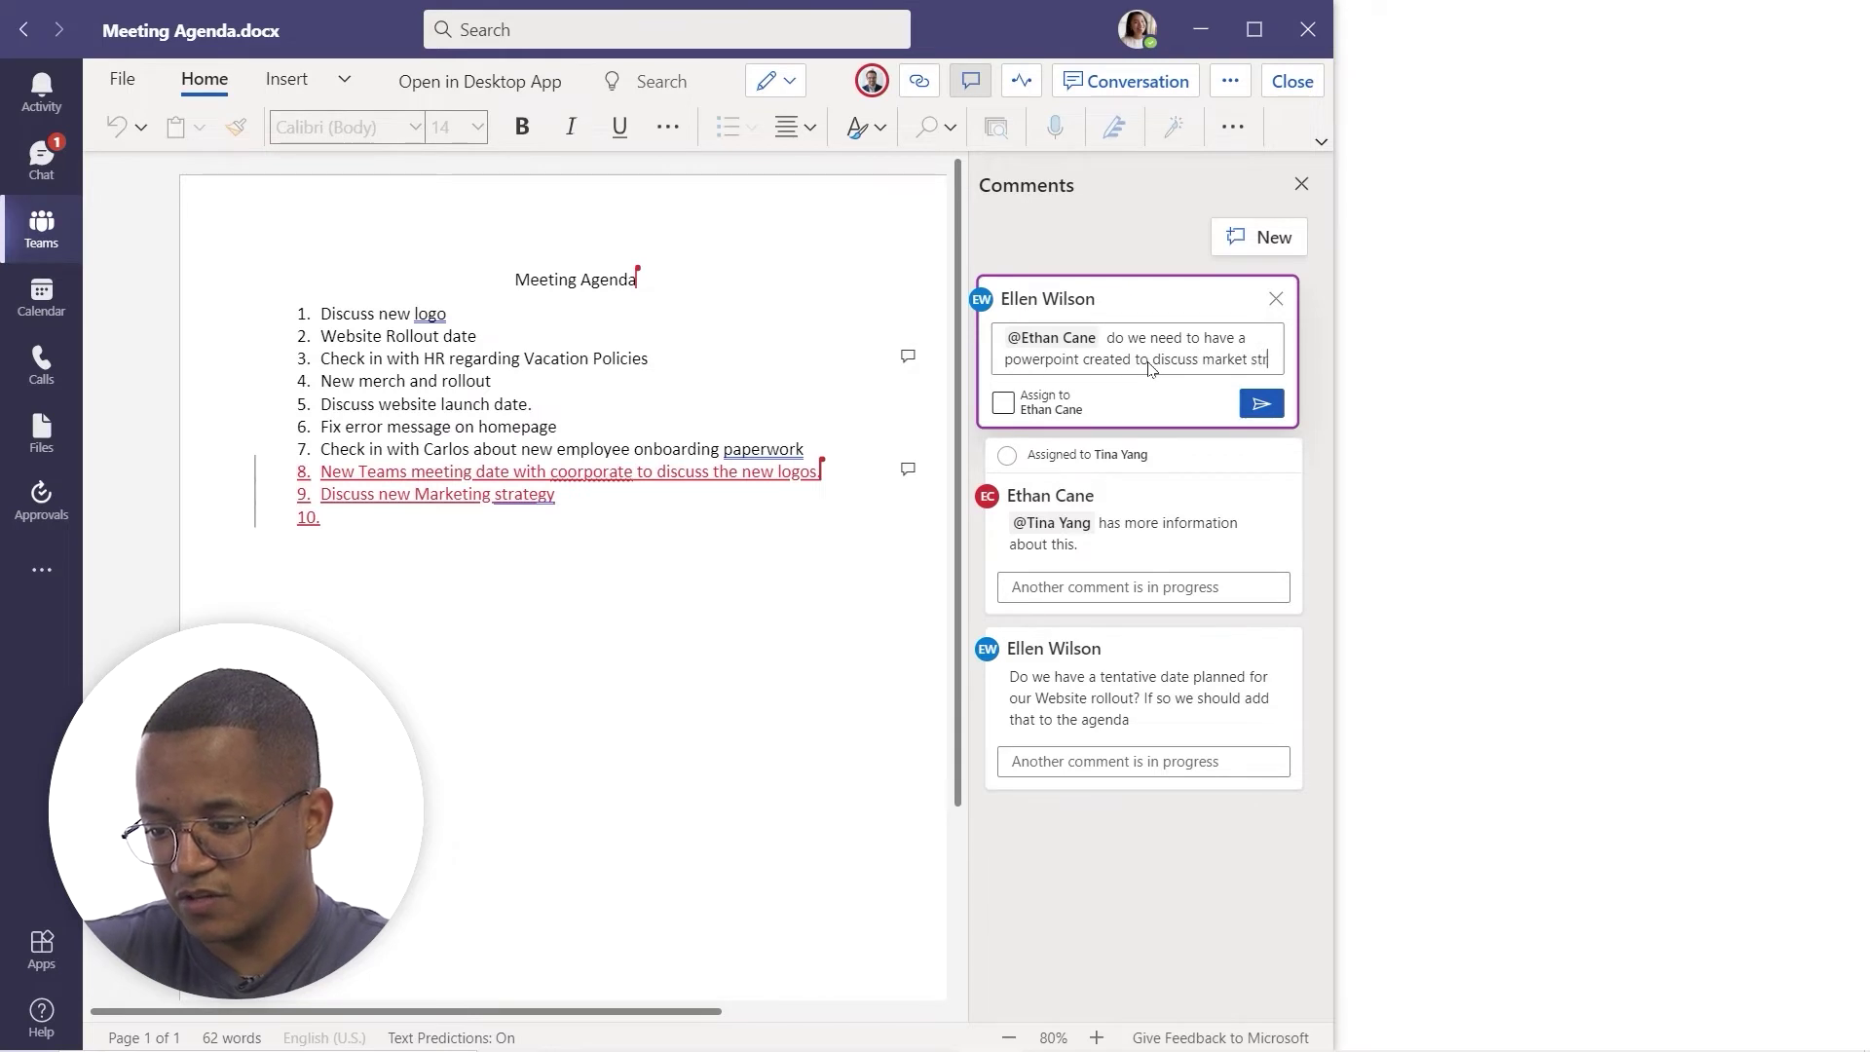
pyautogui.write('atergies?')
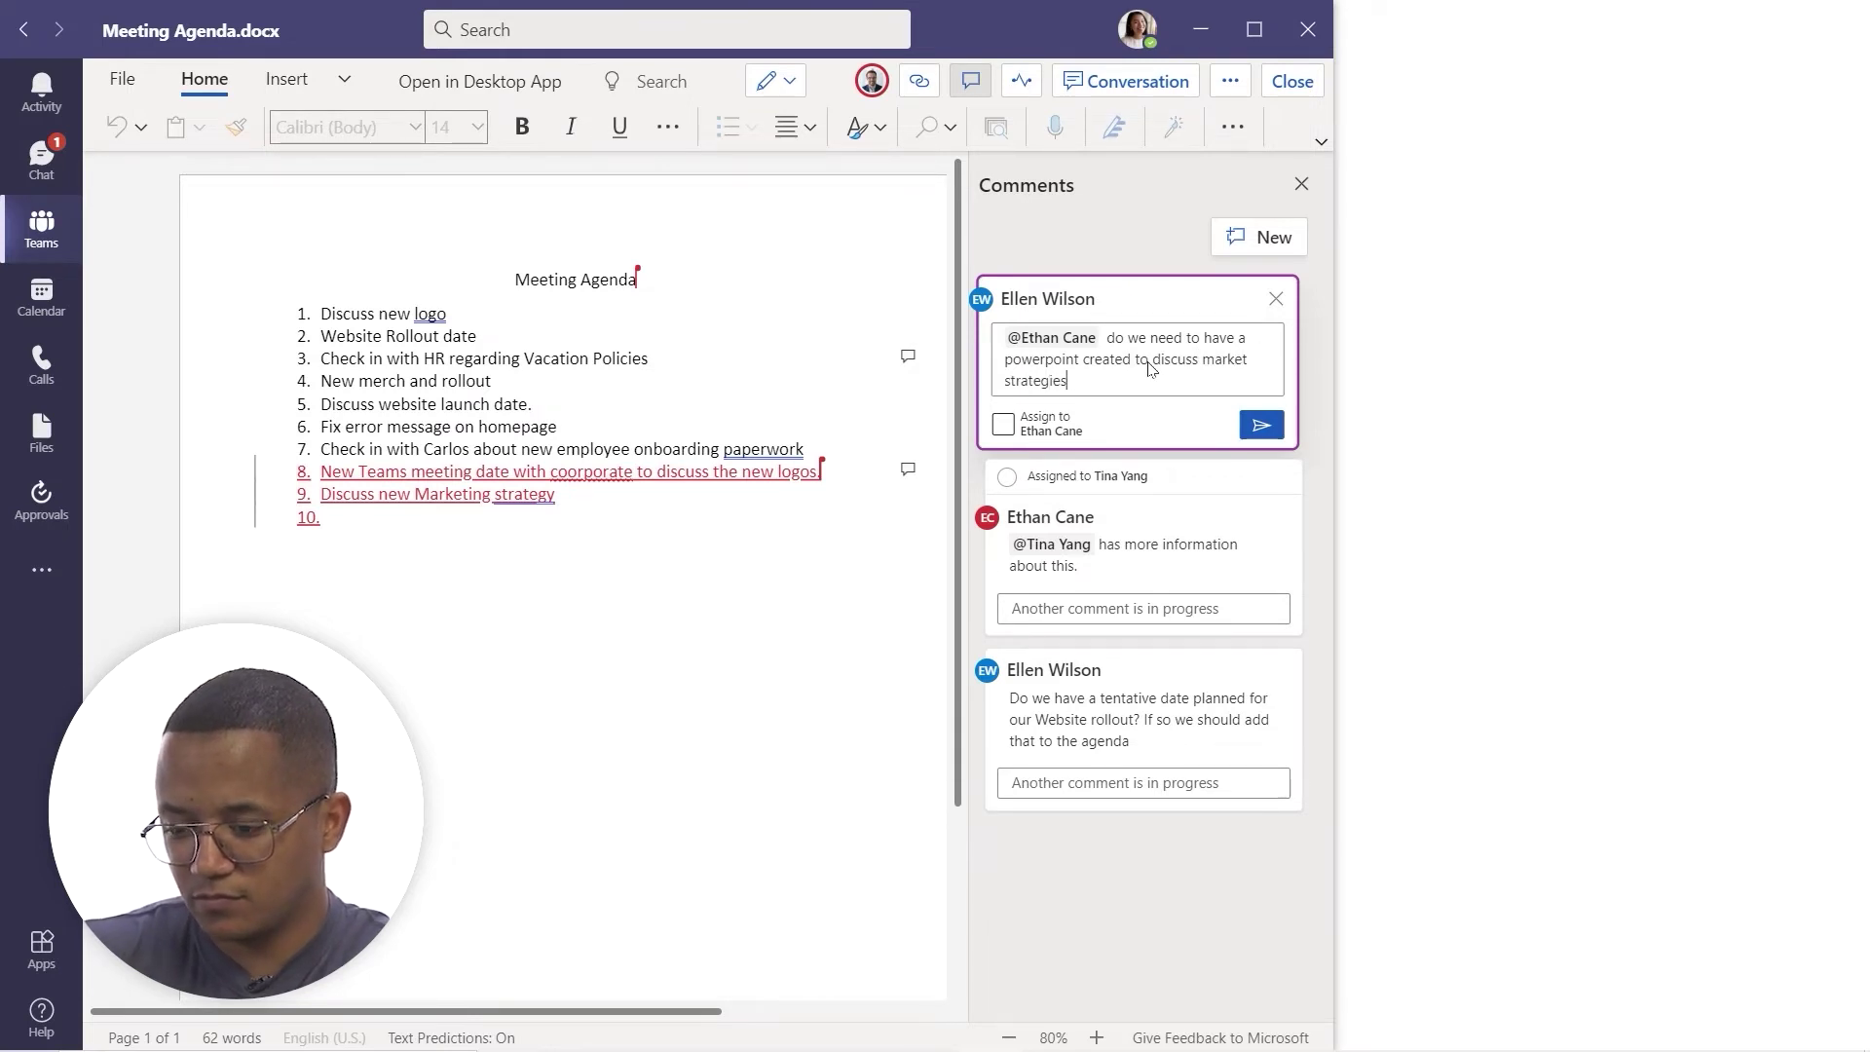
pyautogui.click(1257, 428)
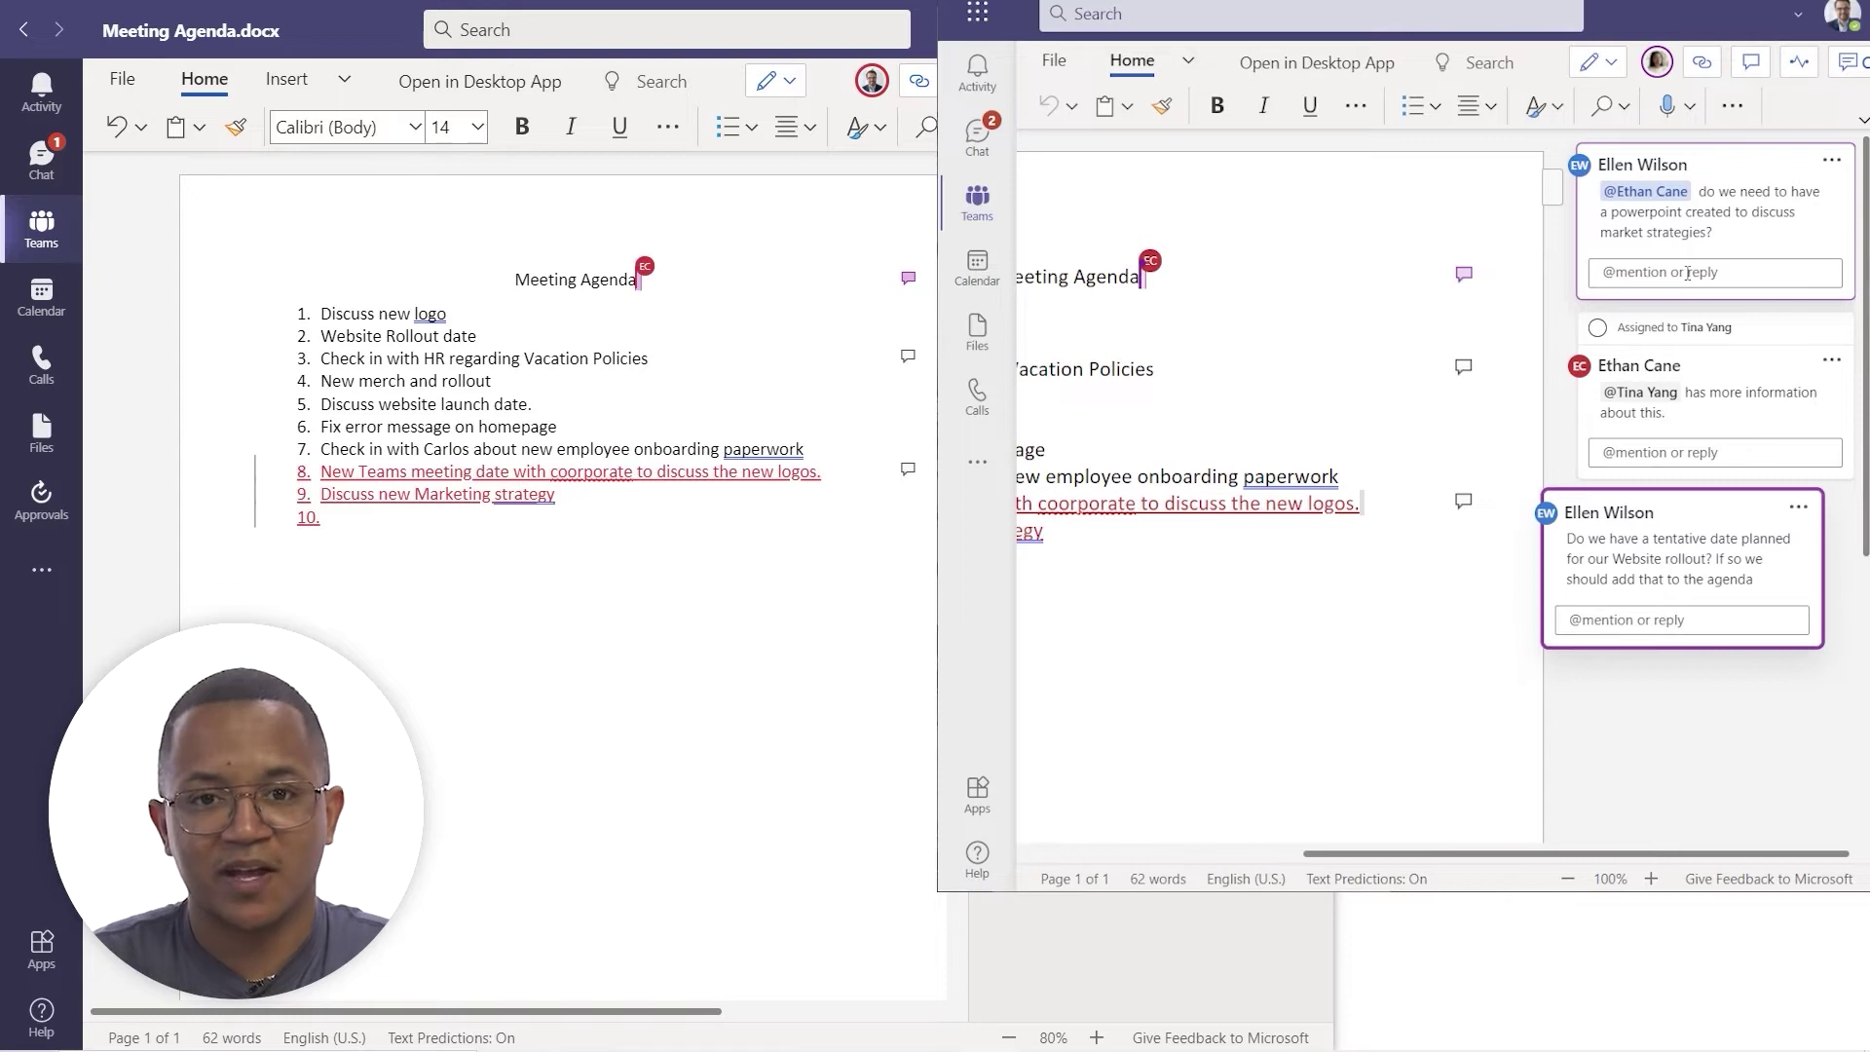
pyautogui.click(1686, 275)
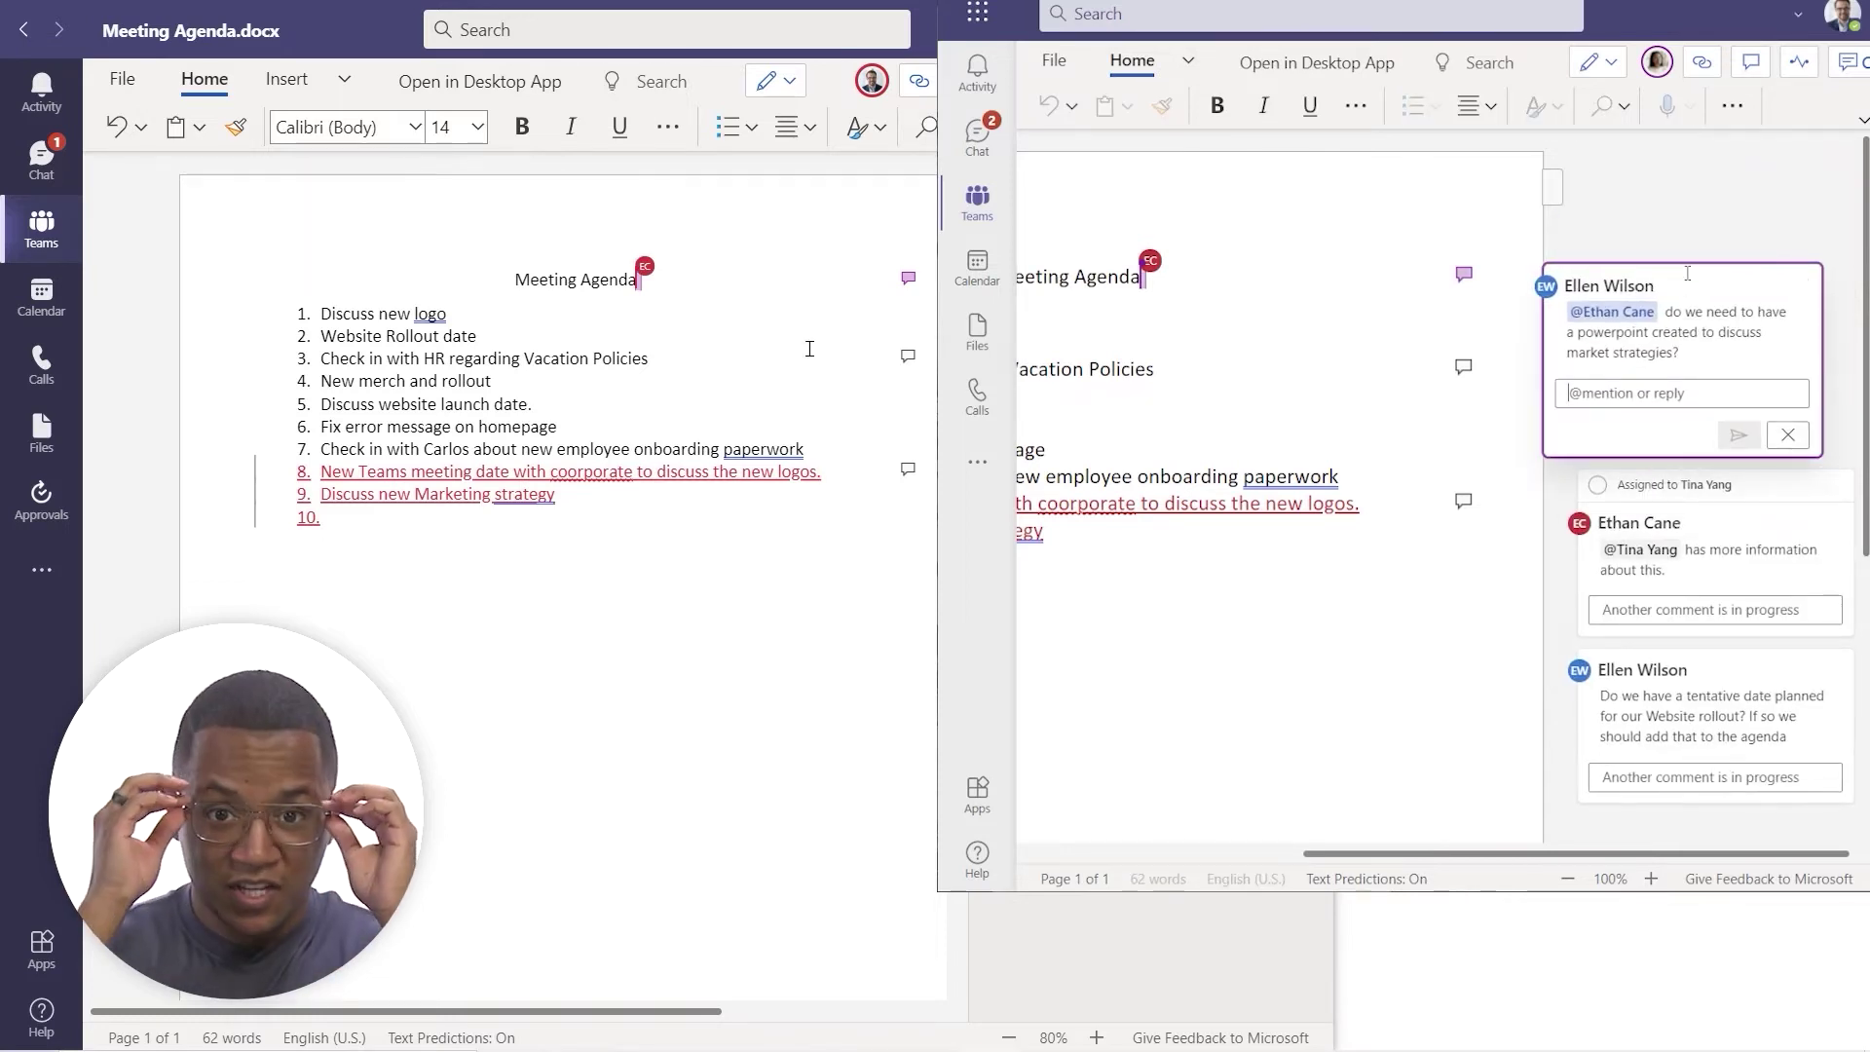
# - Begin the reply 'Yes that would' to the PowerPoint question, then check recent collaborator activity
pyautogui.write('Yes th')
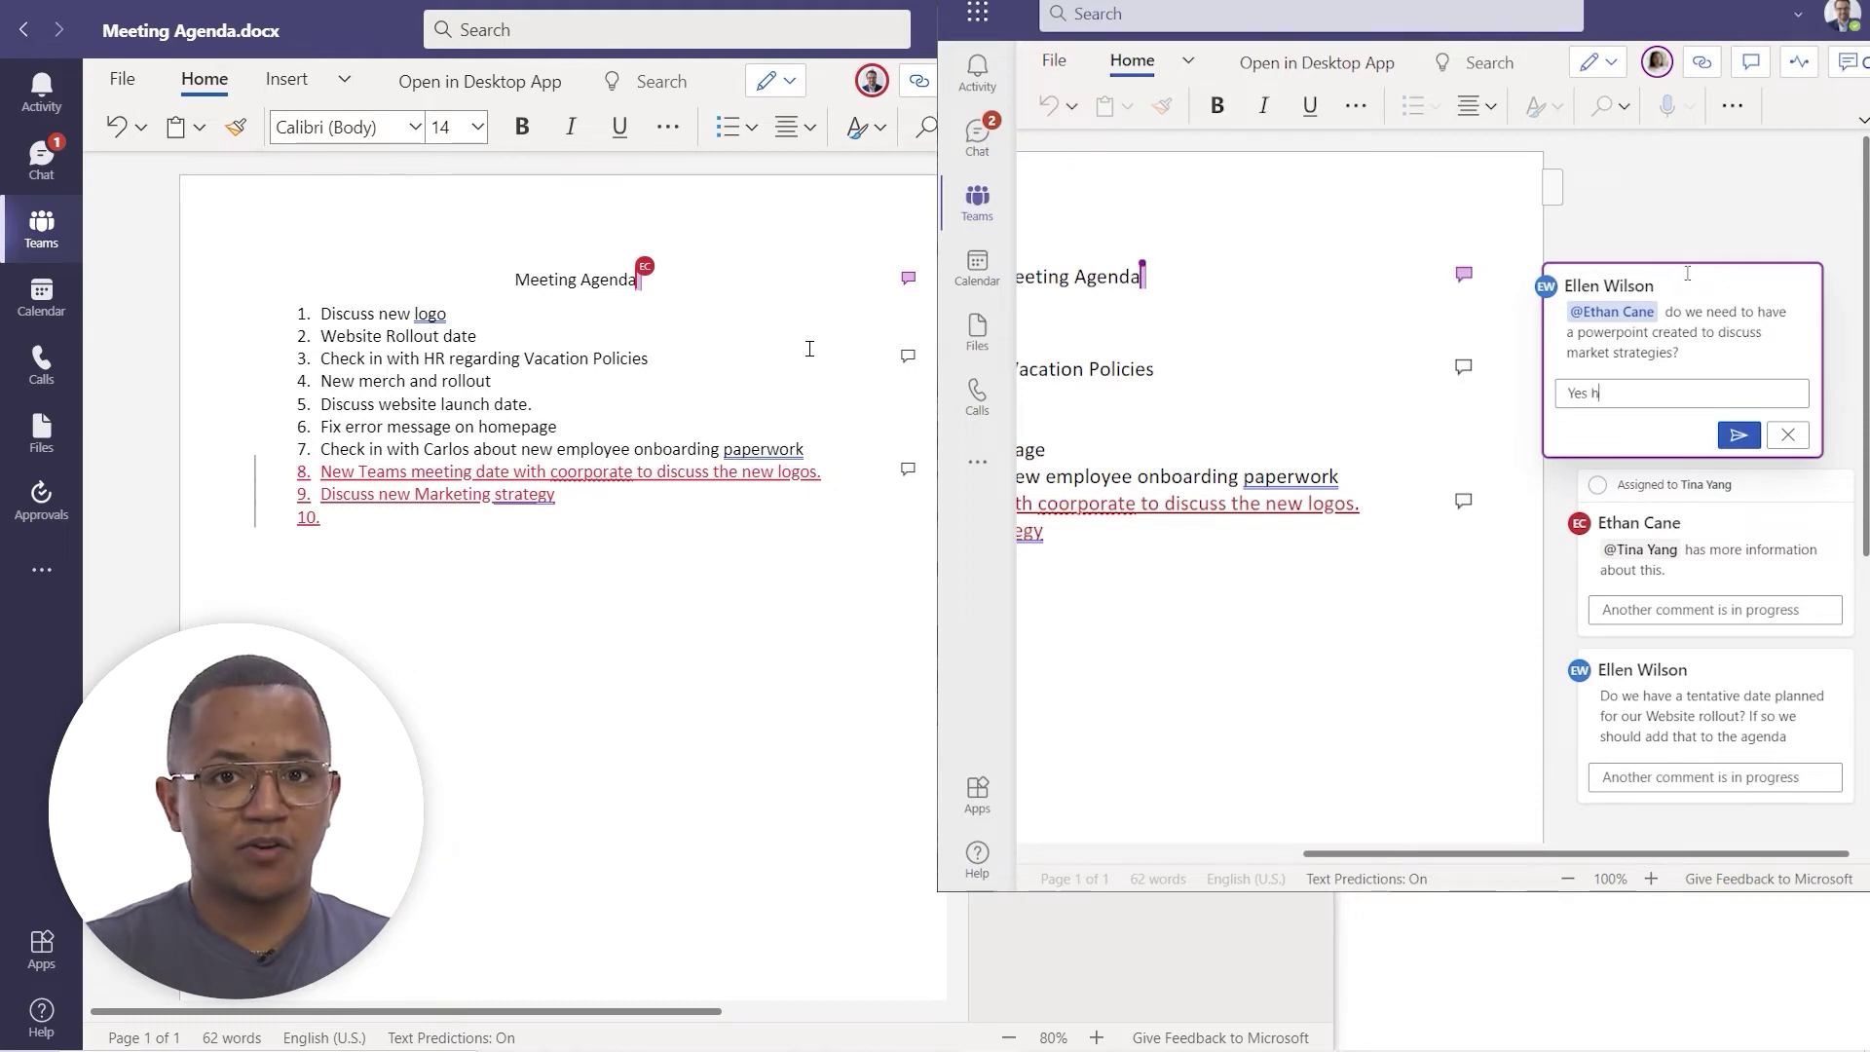
pyautogui.write('at would')
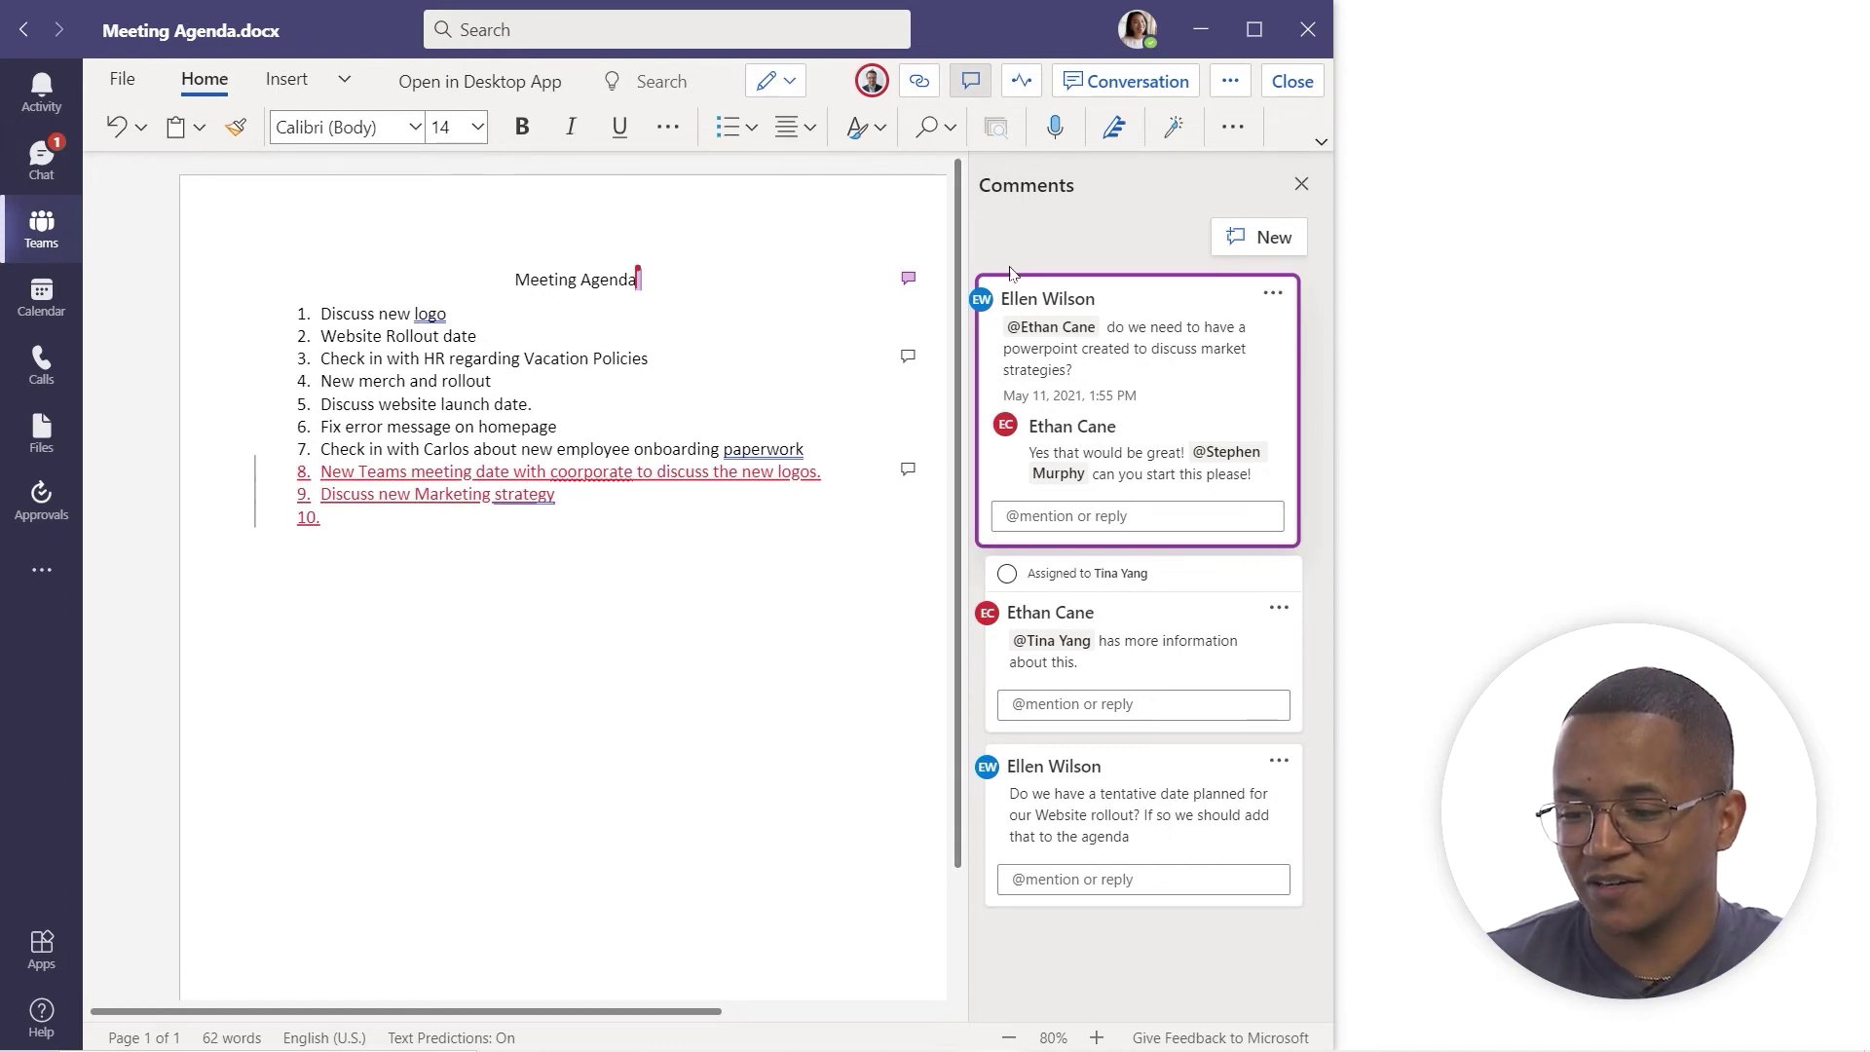
pyautogui.click(1020, 82)
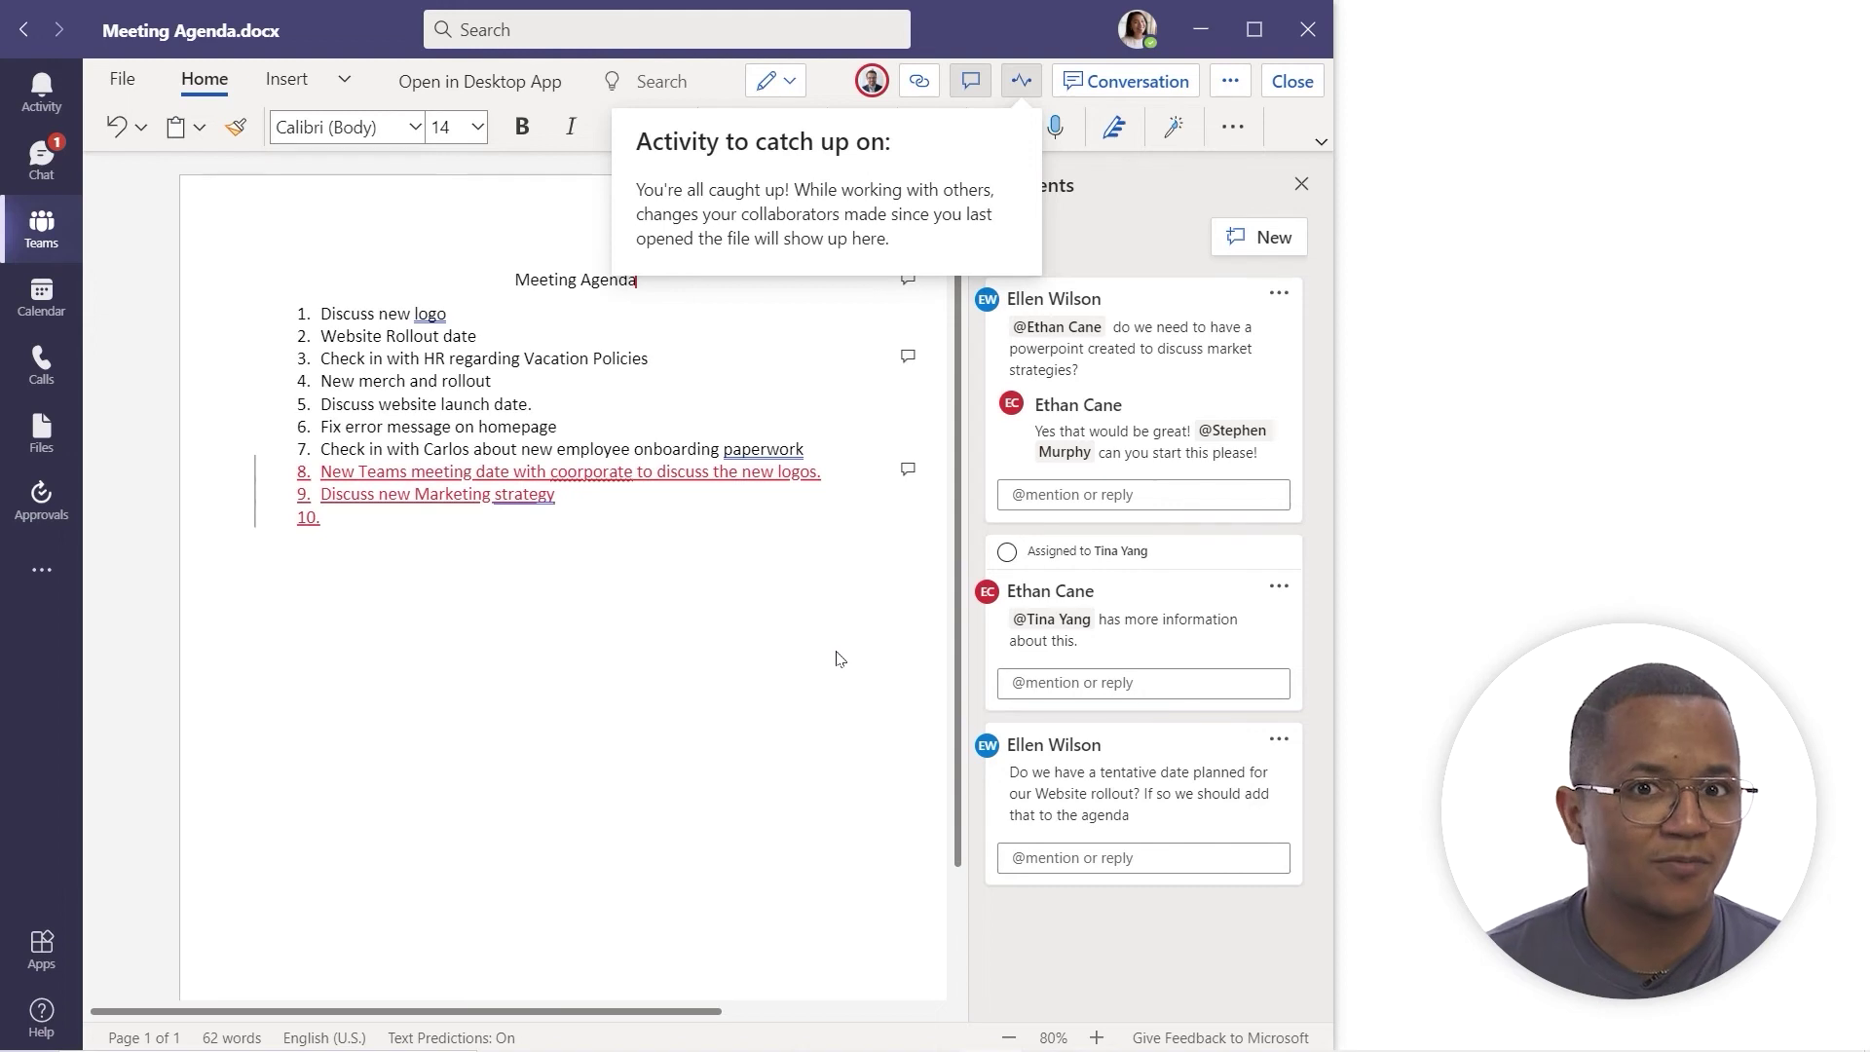
pyautogui.click(1134, 191)
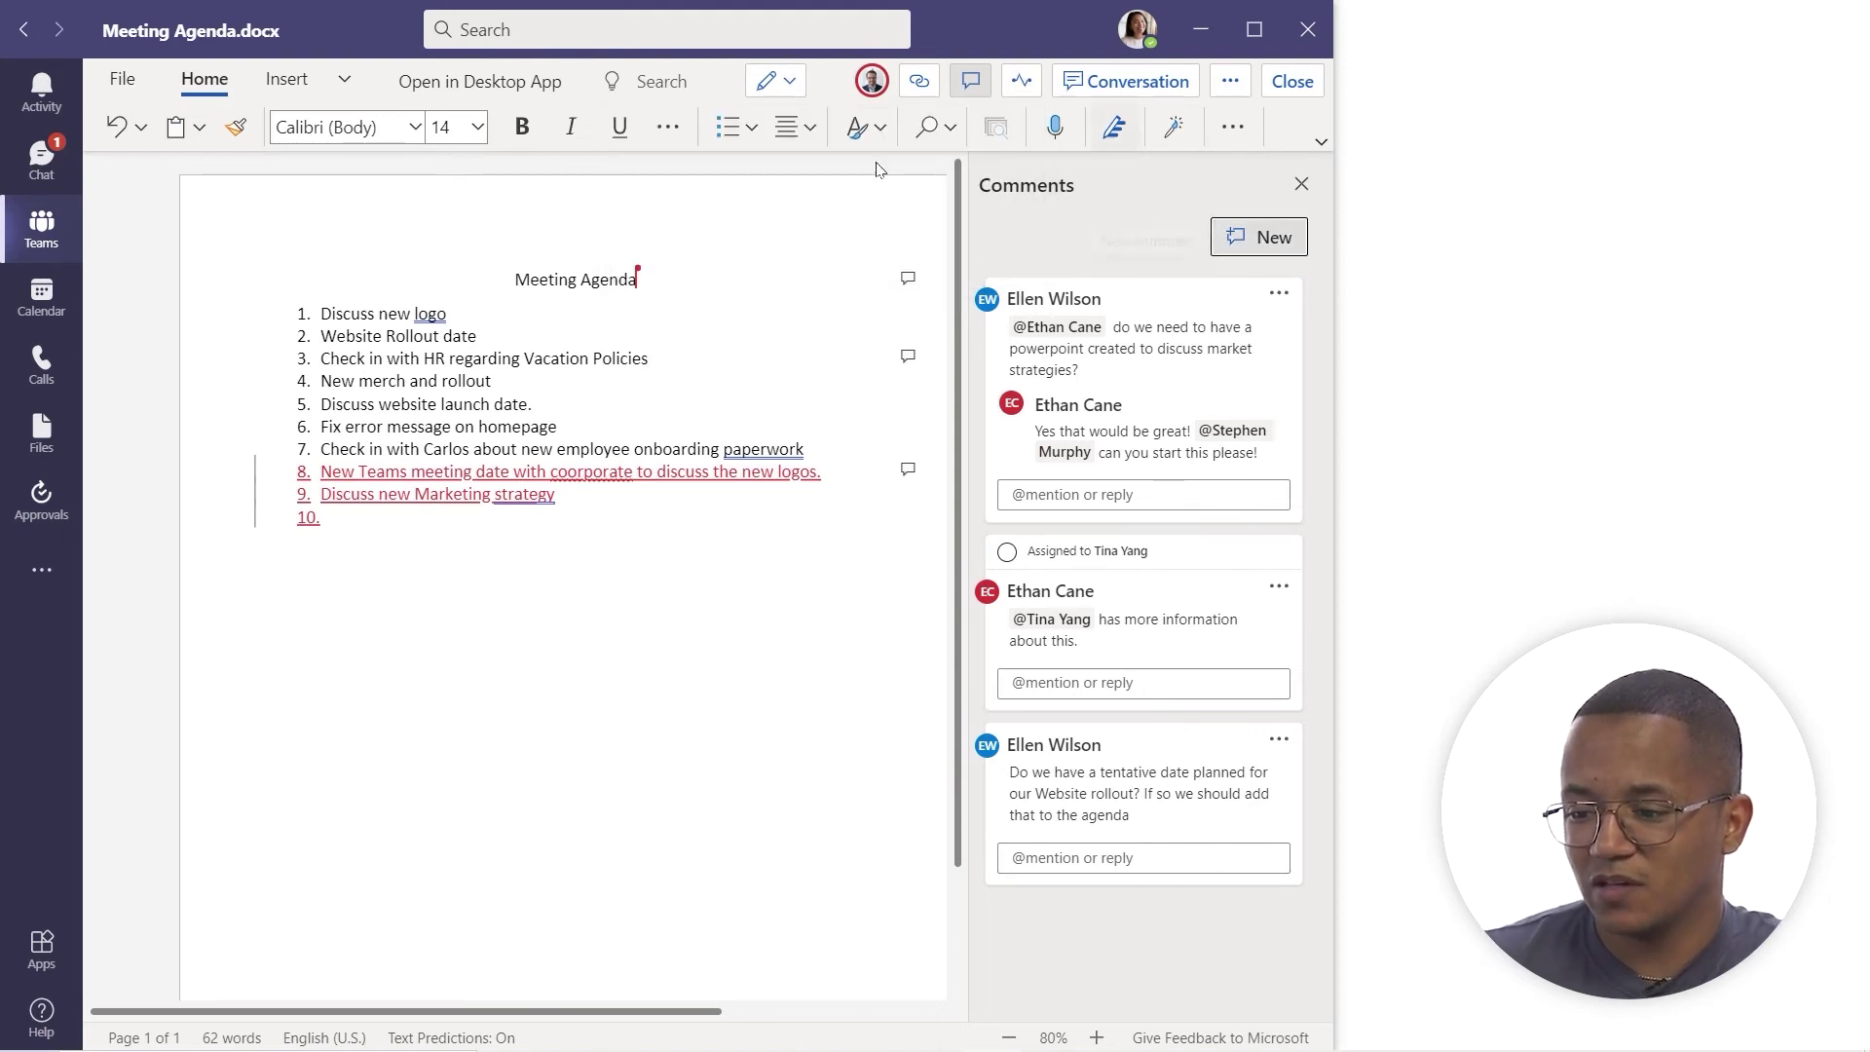
pyautogui.click(1112, 130)
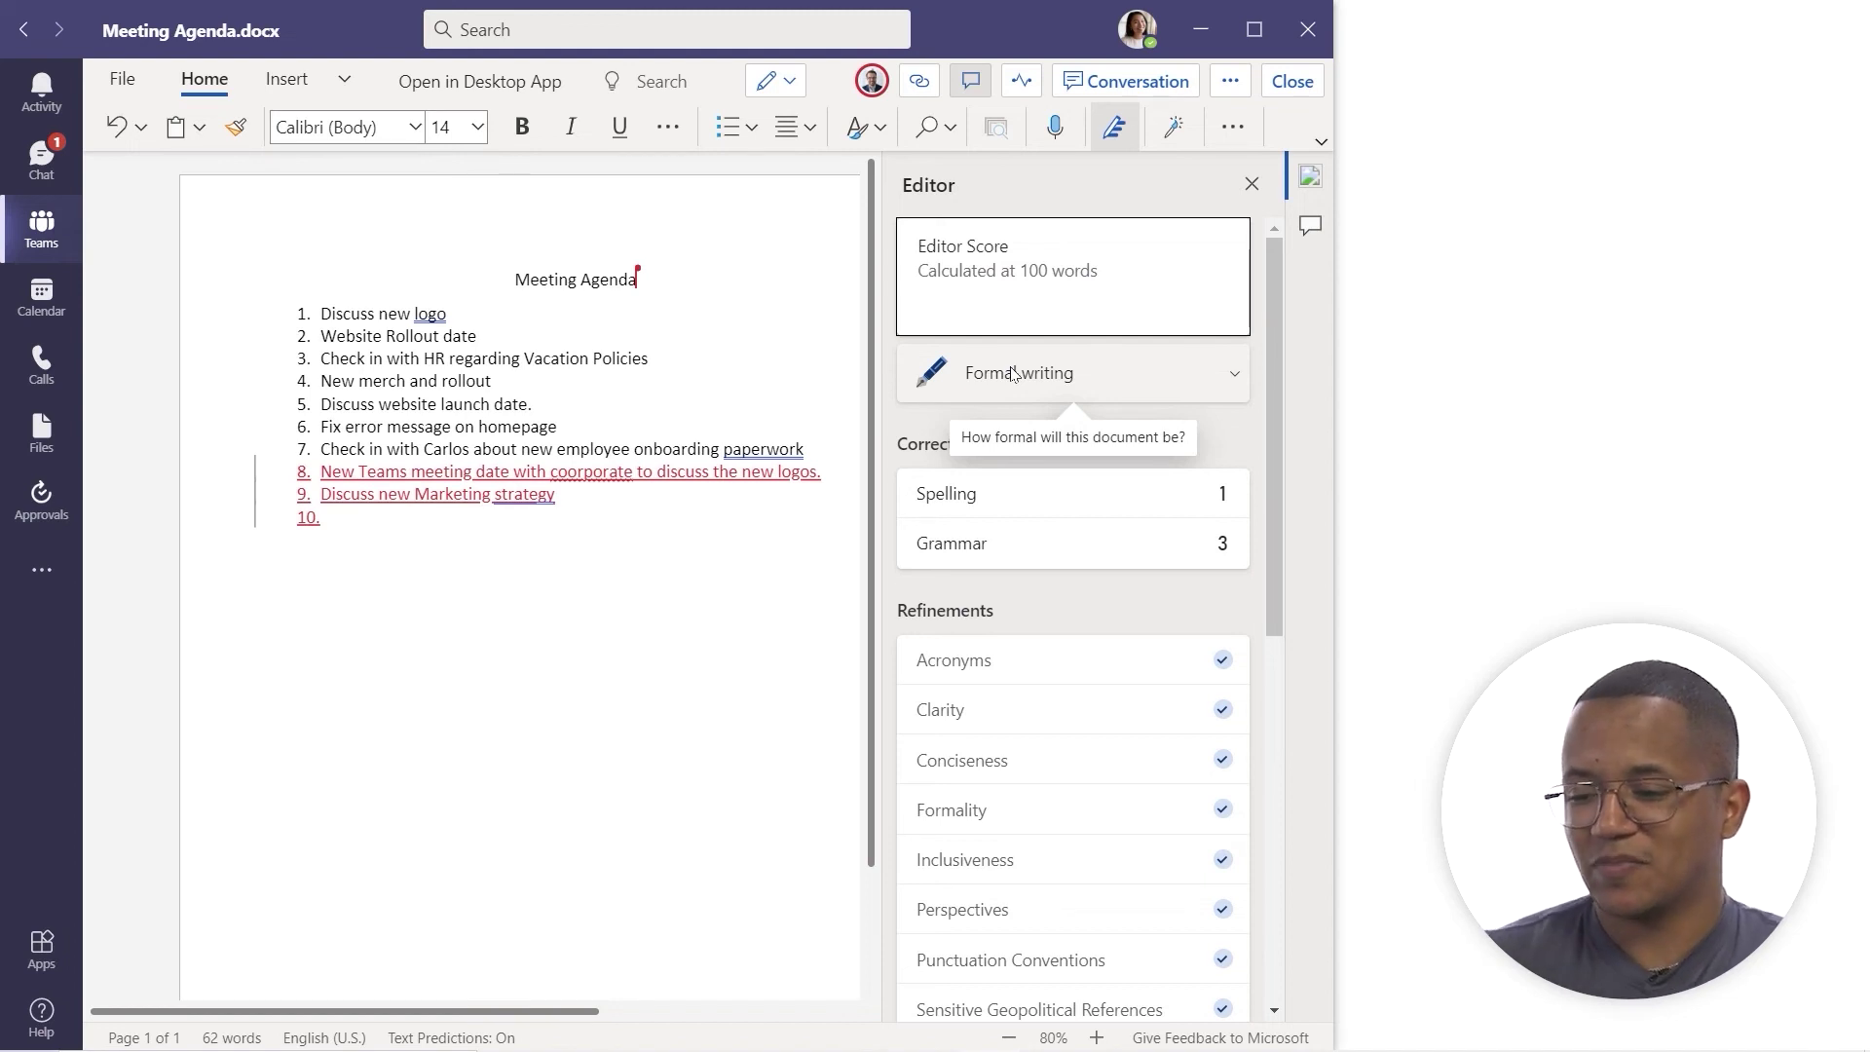
# - Scroll through the Editor's writing suggestions, then bring up Designer, which is blocked during co-editing
pyautogui.scroll(-3, 1039, 505)
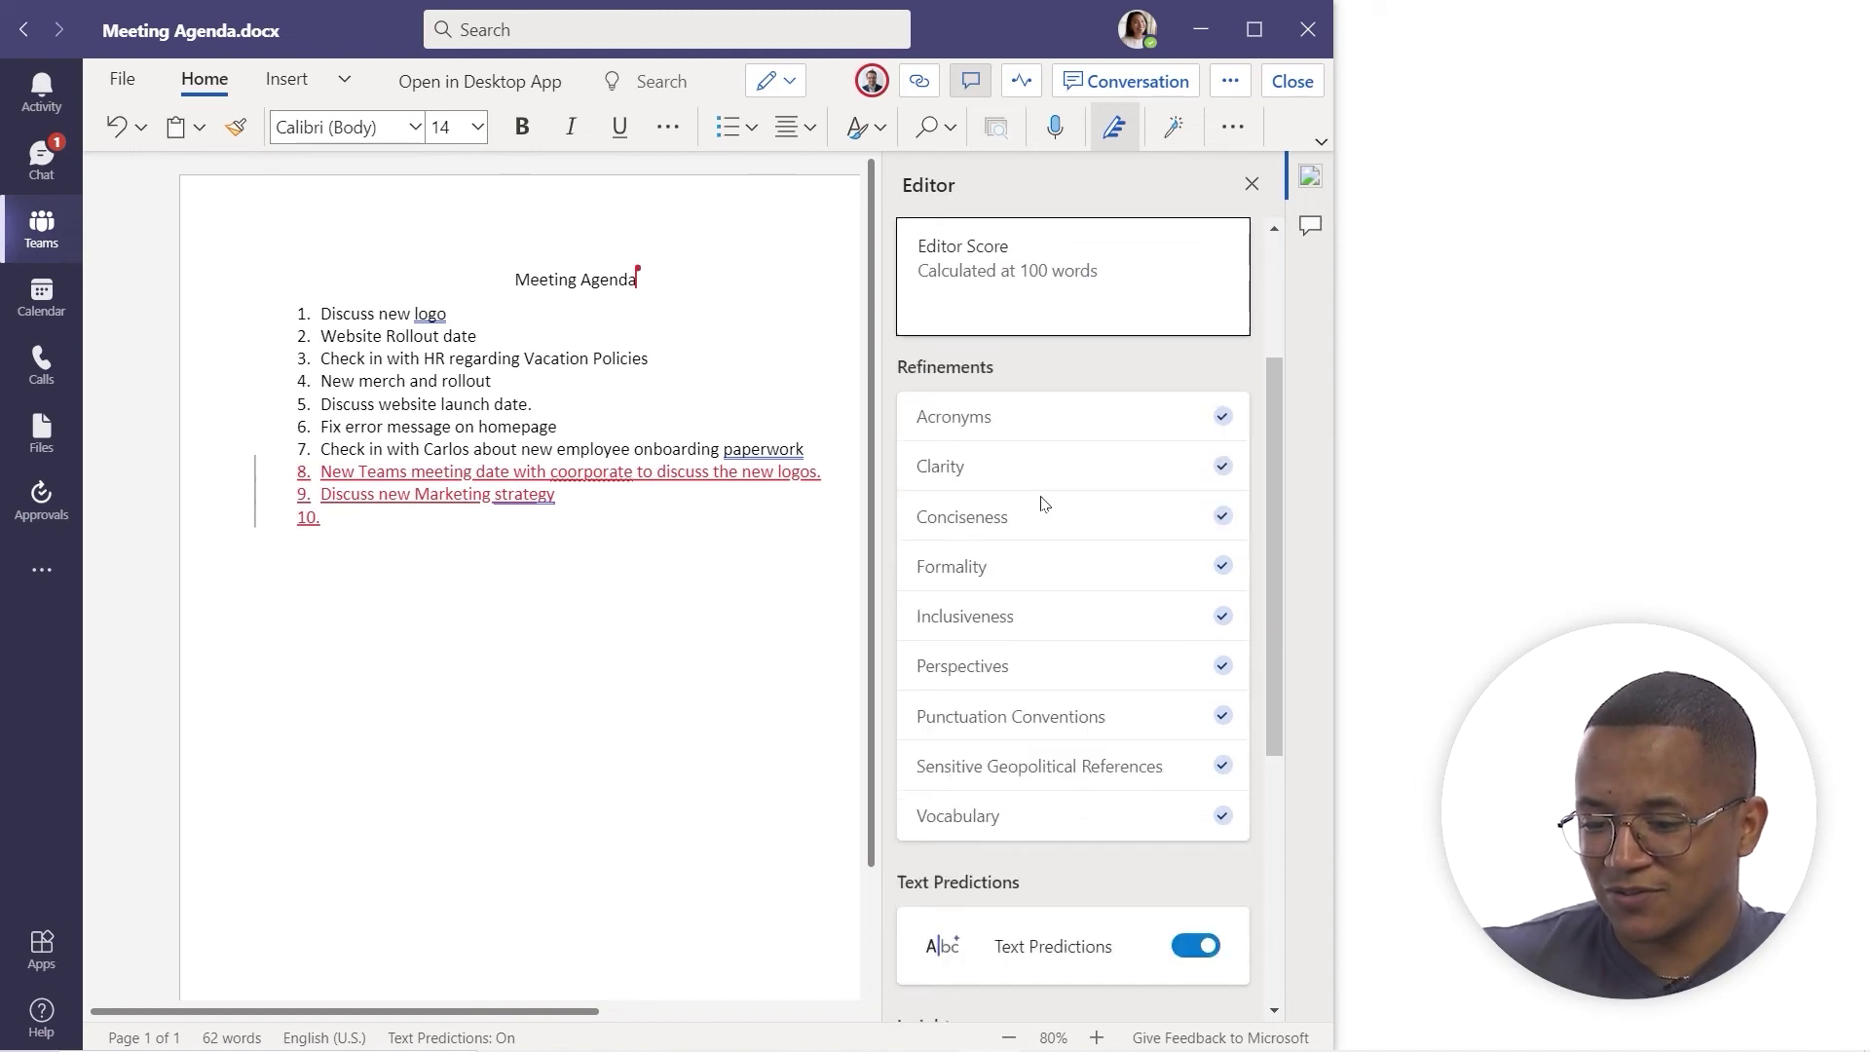
pyautogui.scroll(3, 1127, 496)
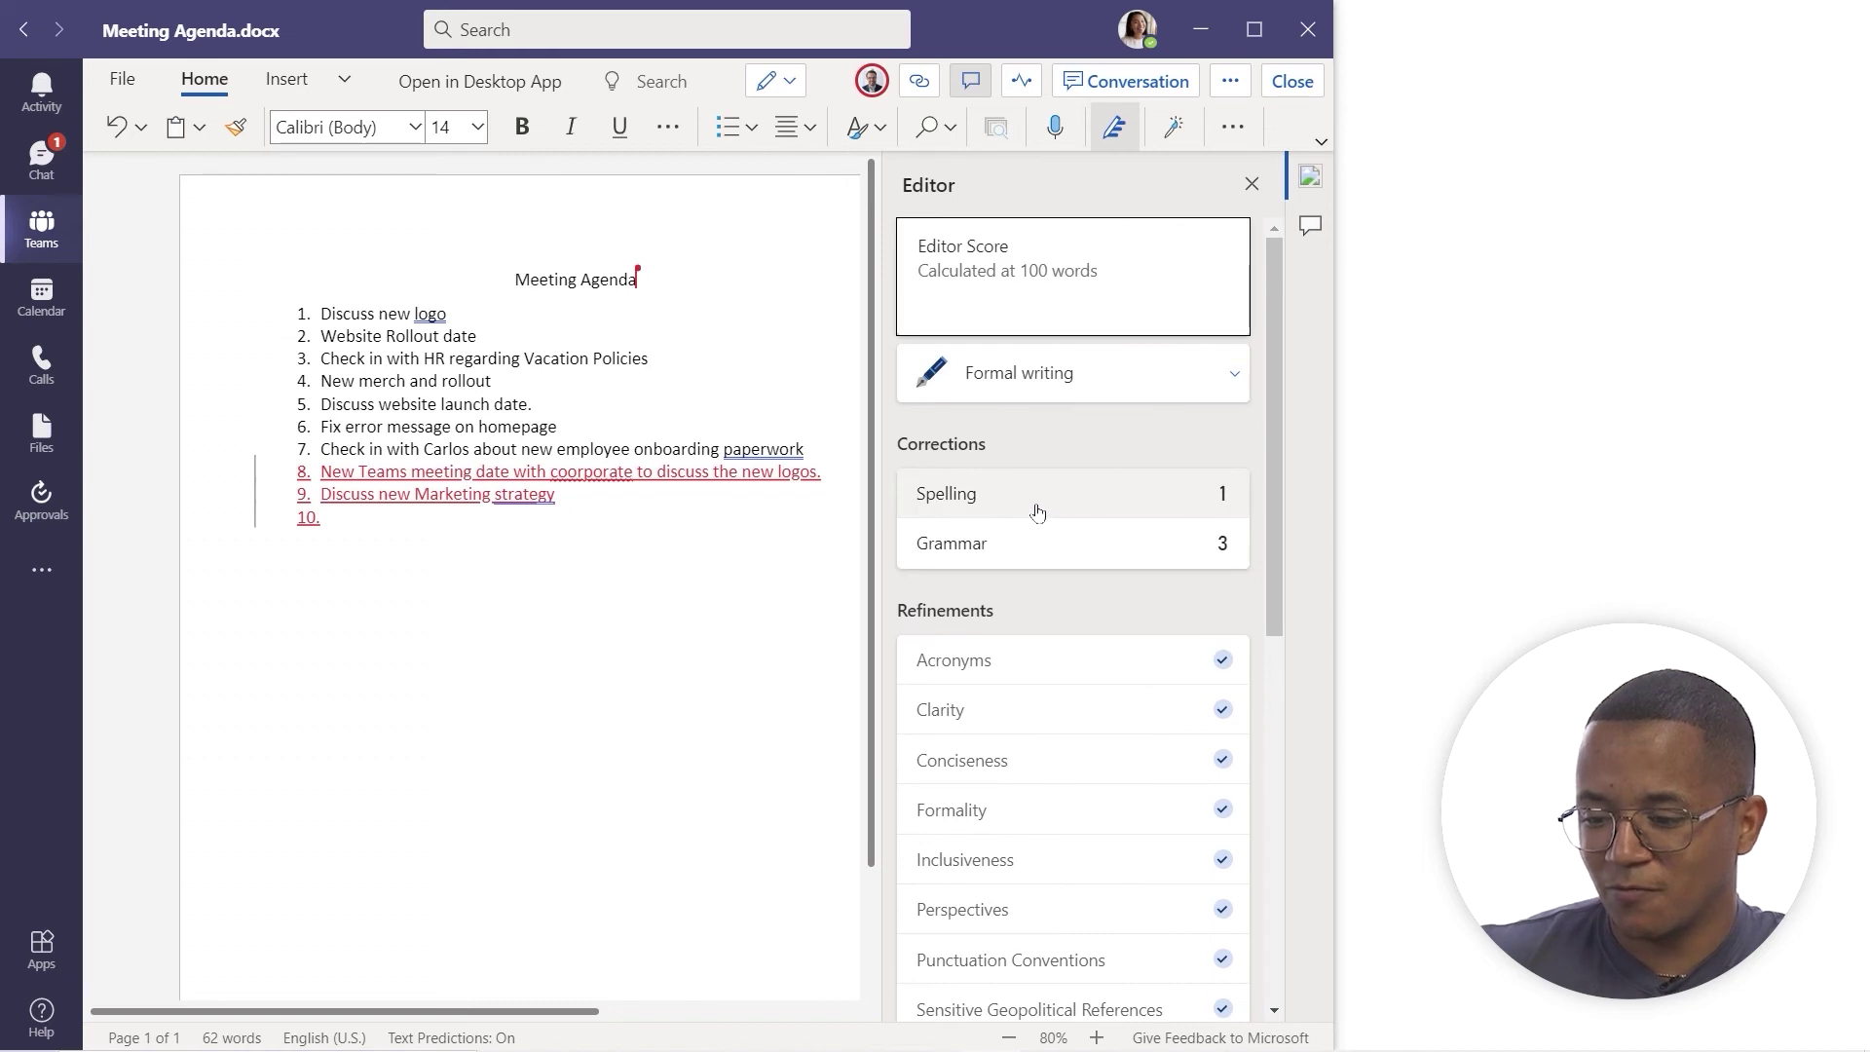
pyautogui.scroll(-2, 1033, 526)
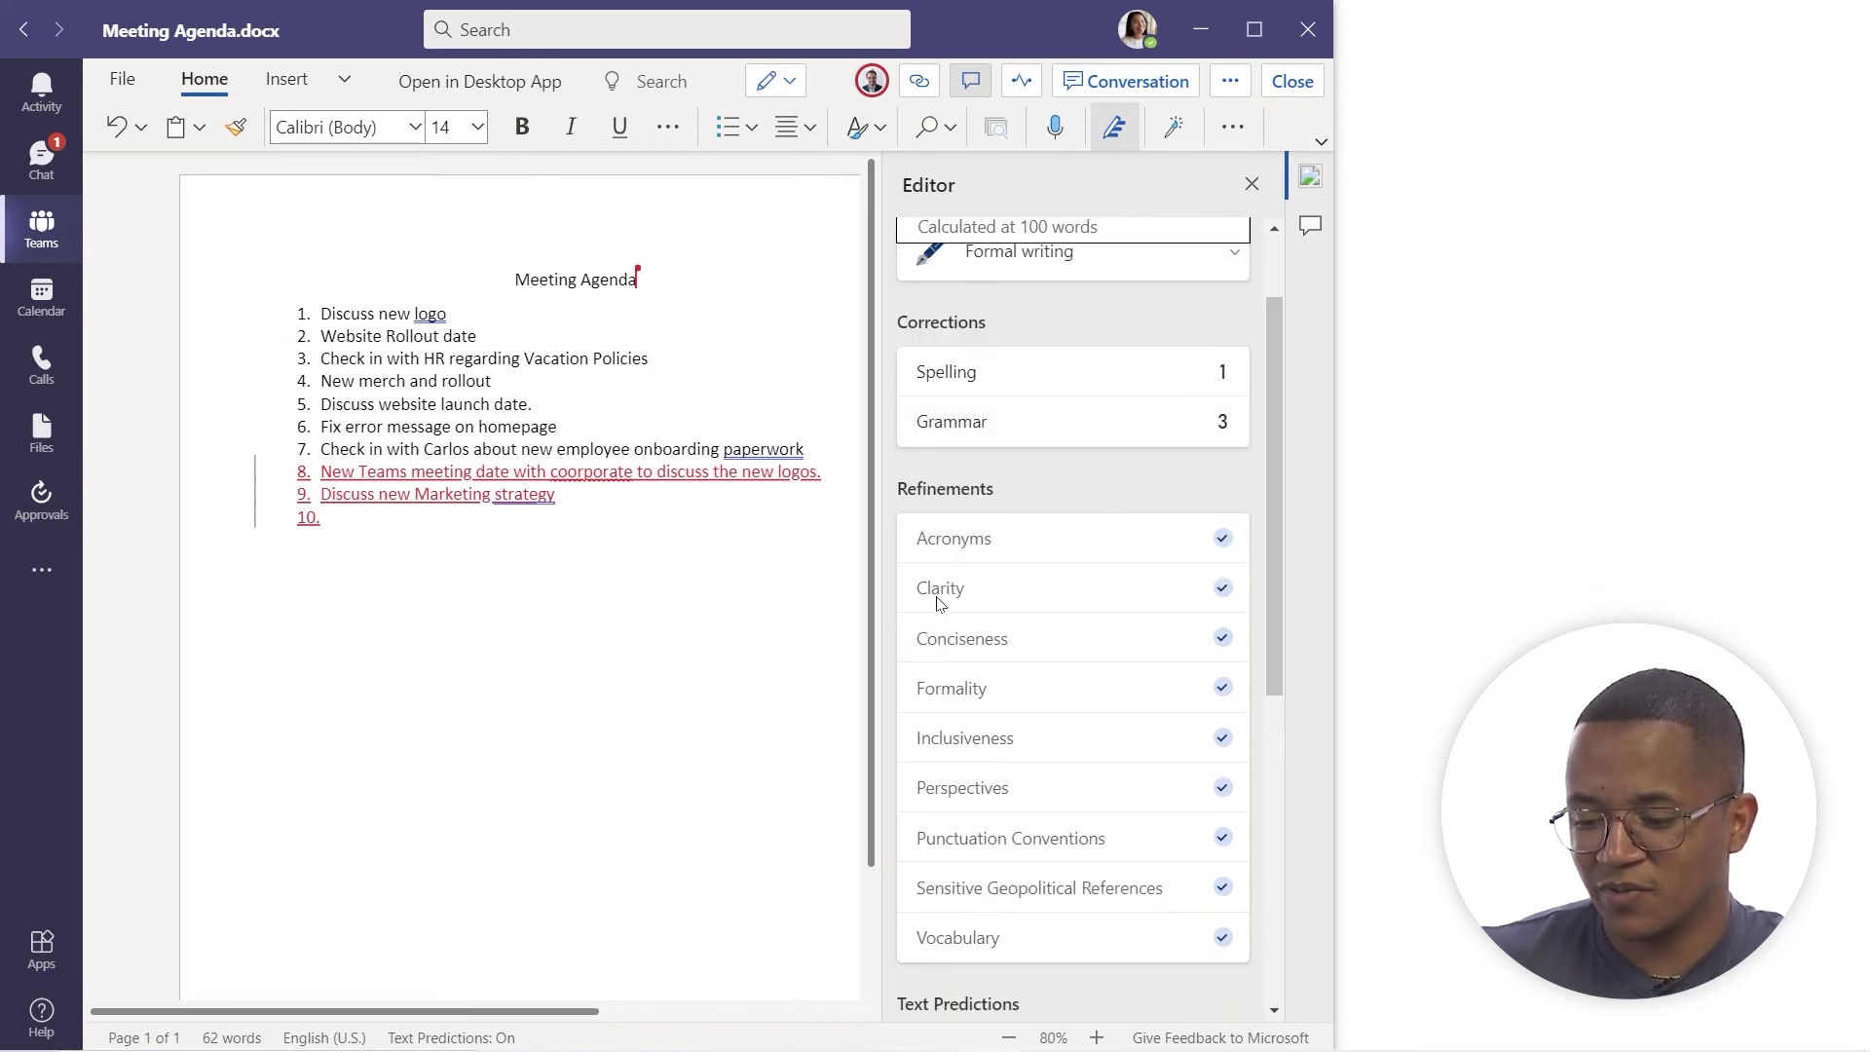
pyautogui.scroll(-3, 974, 620)
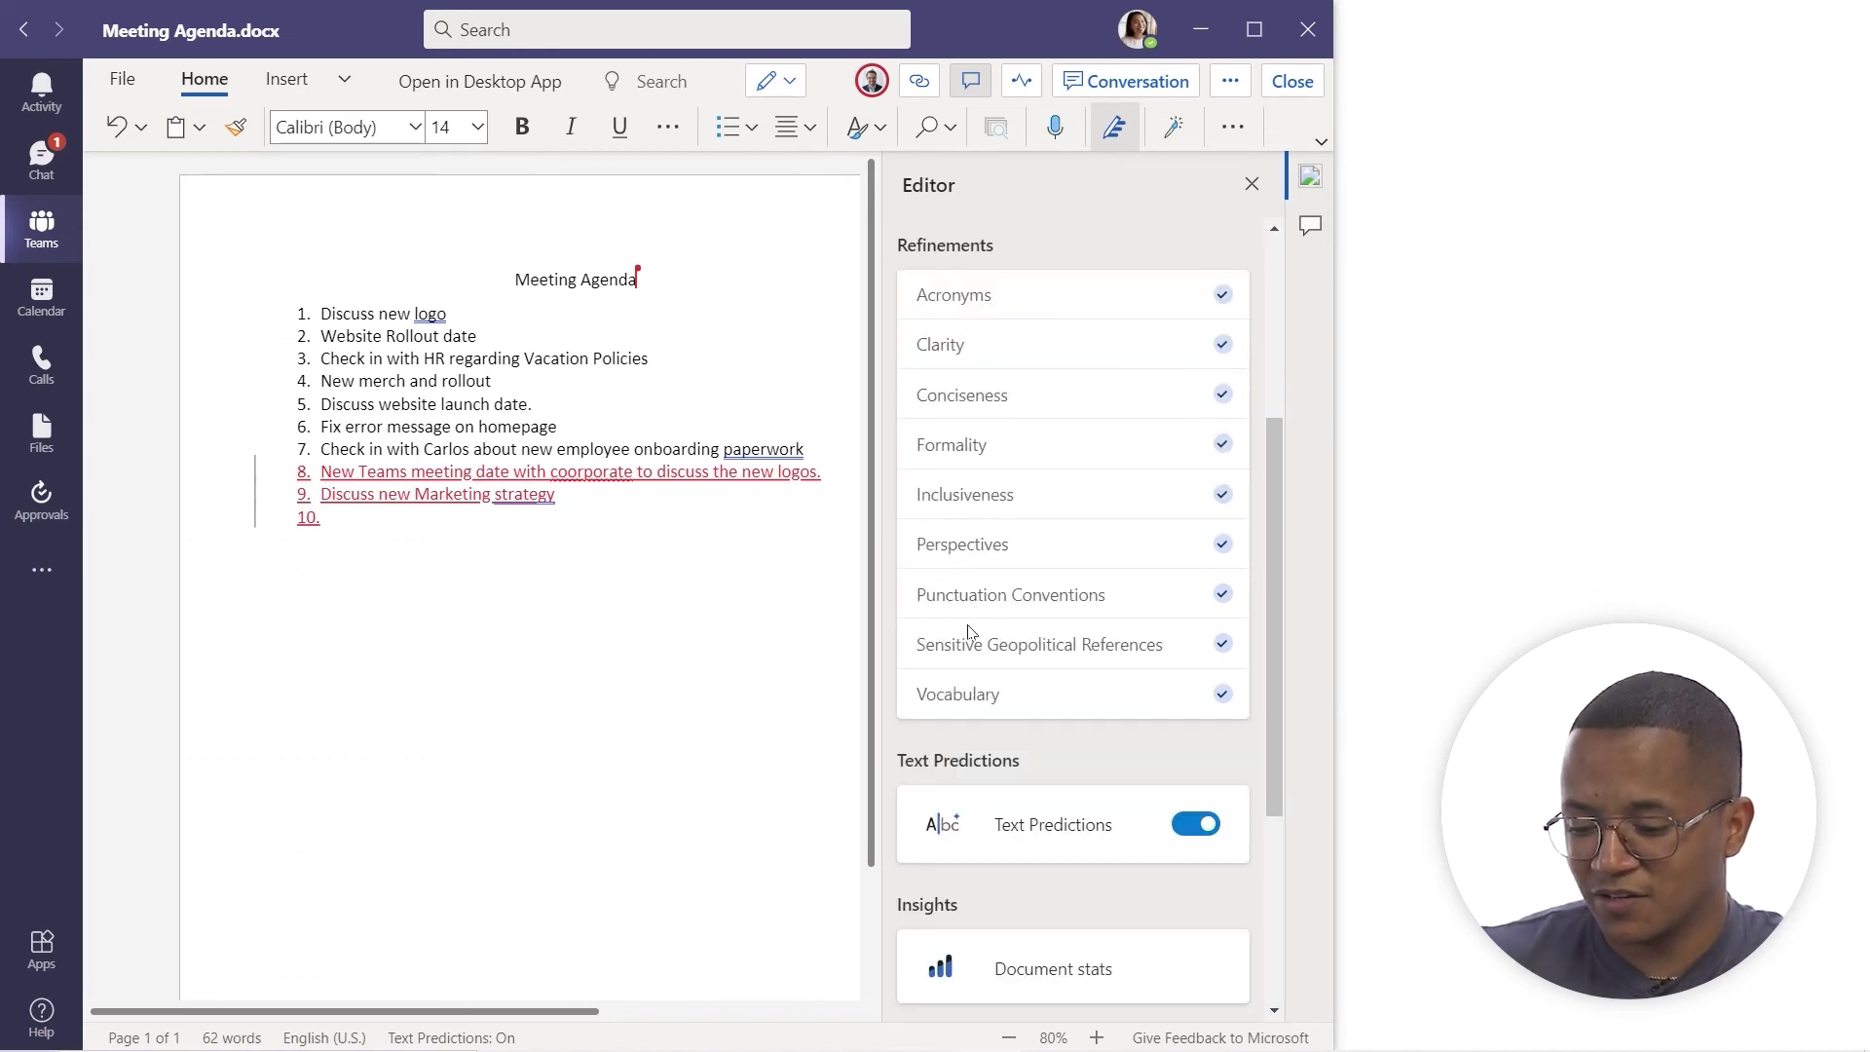
pyautogui.scroll(-4, 1013, 703)
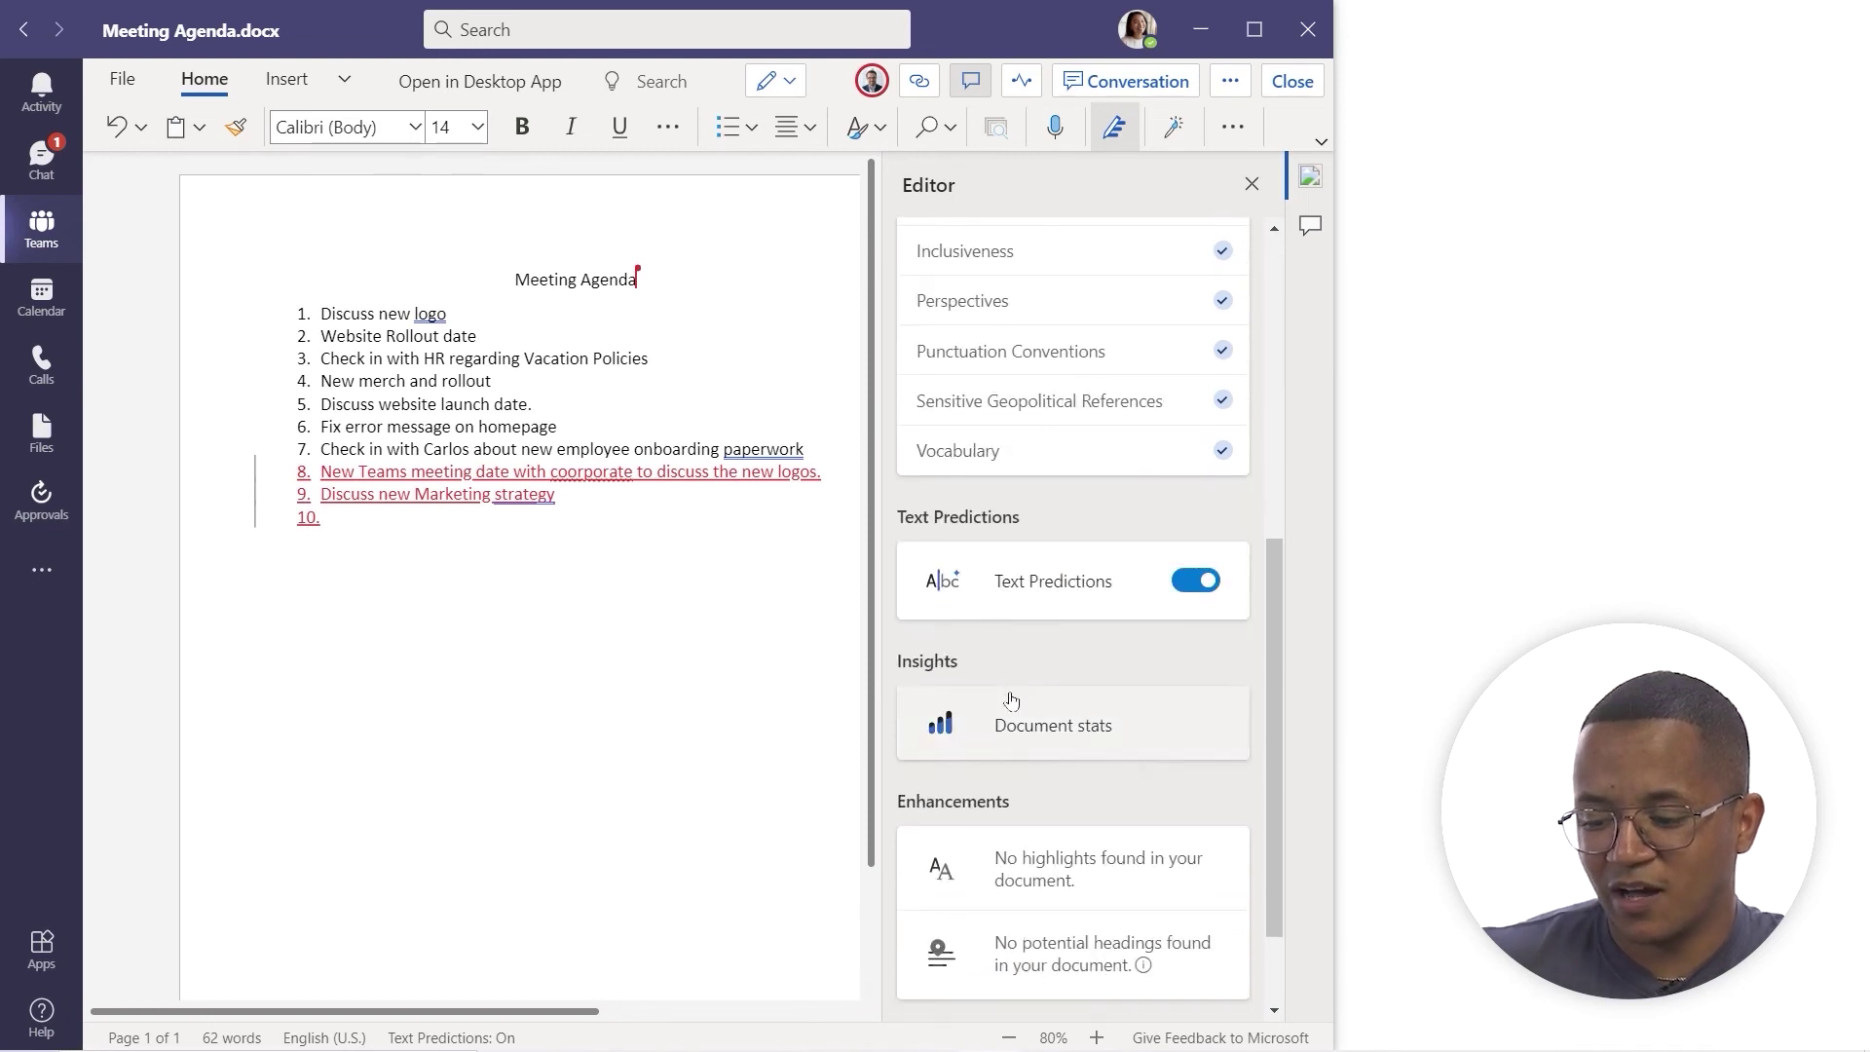
pyautogui.scroll(-2, 793, 620)
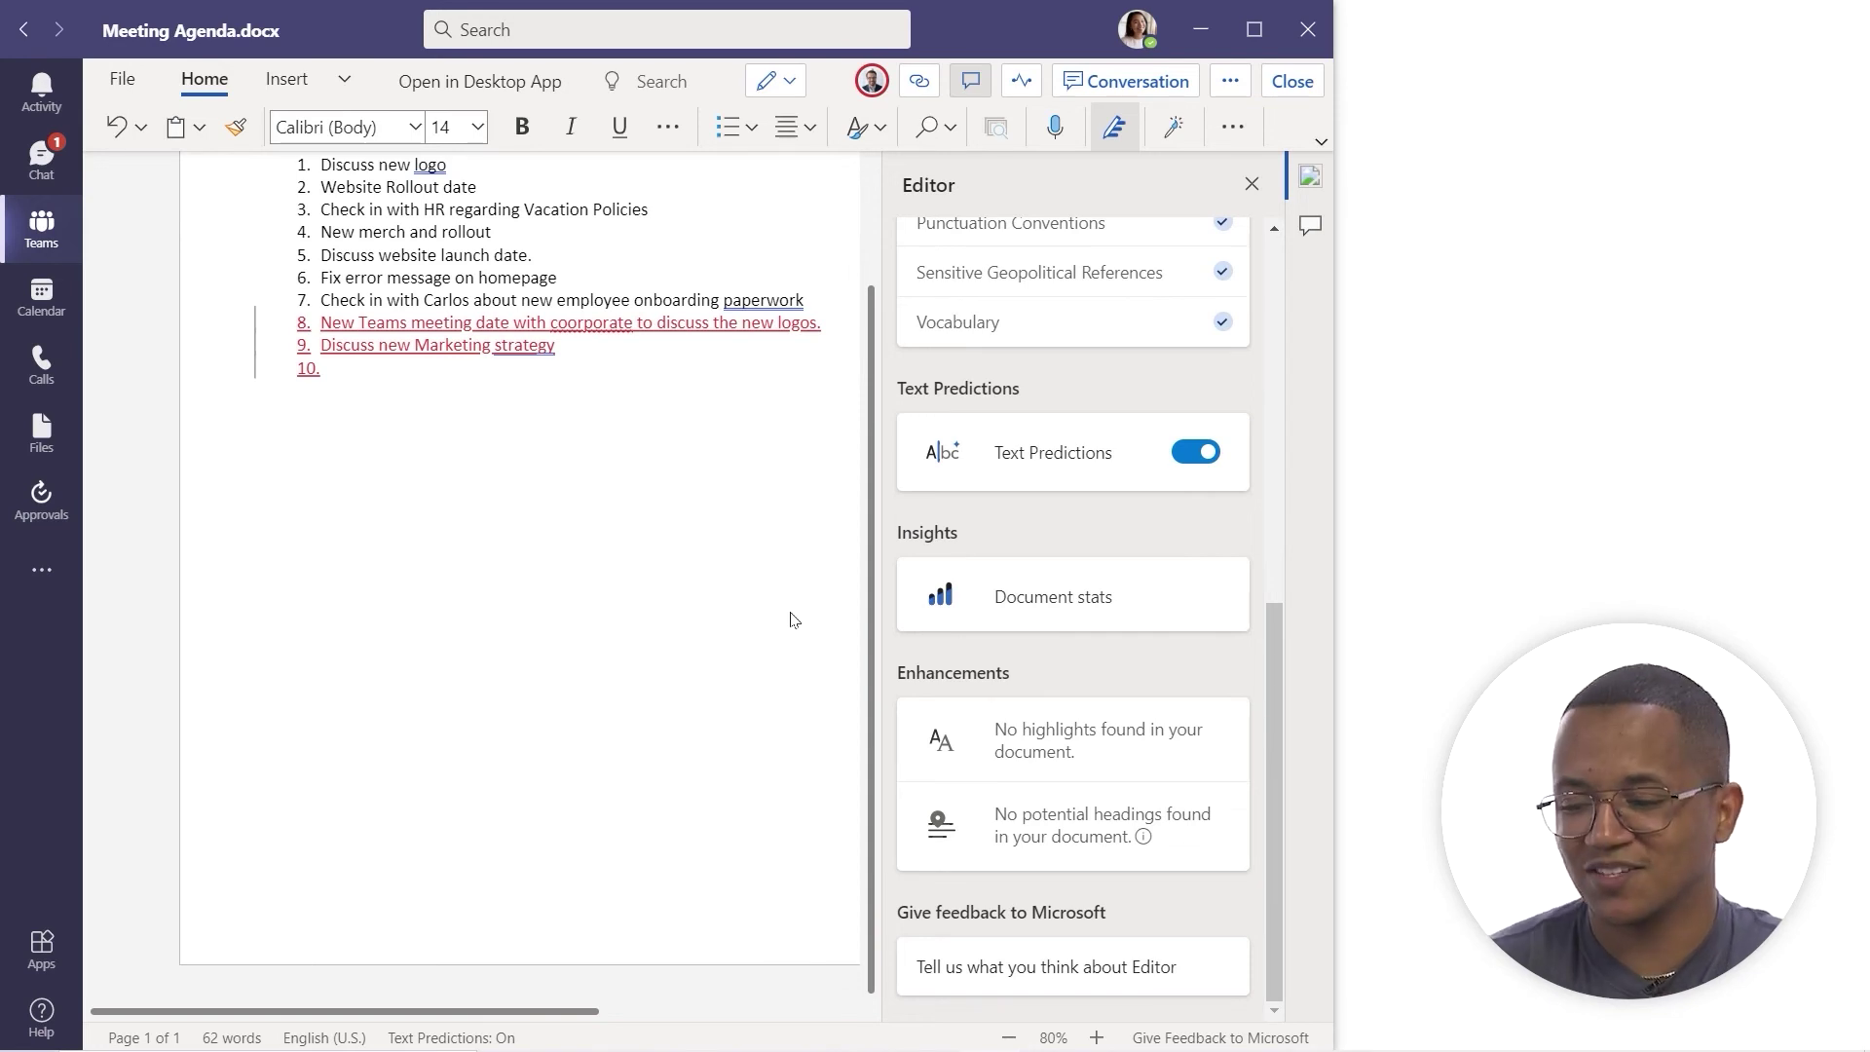
pyautogui.scroll(8, 1159, 635)
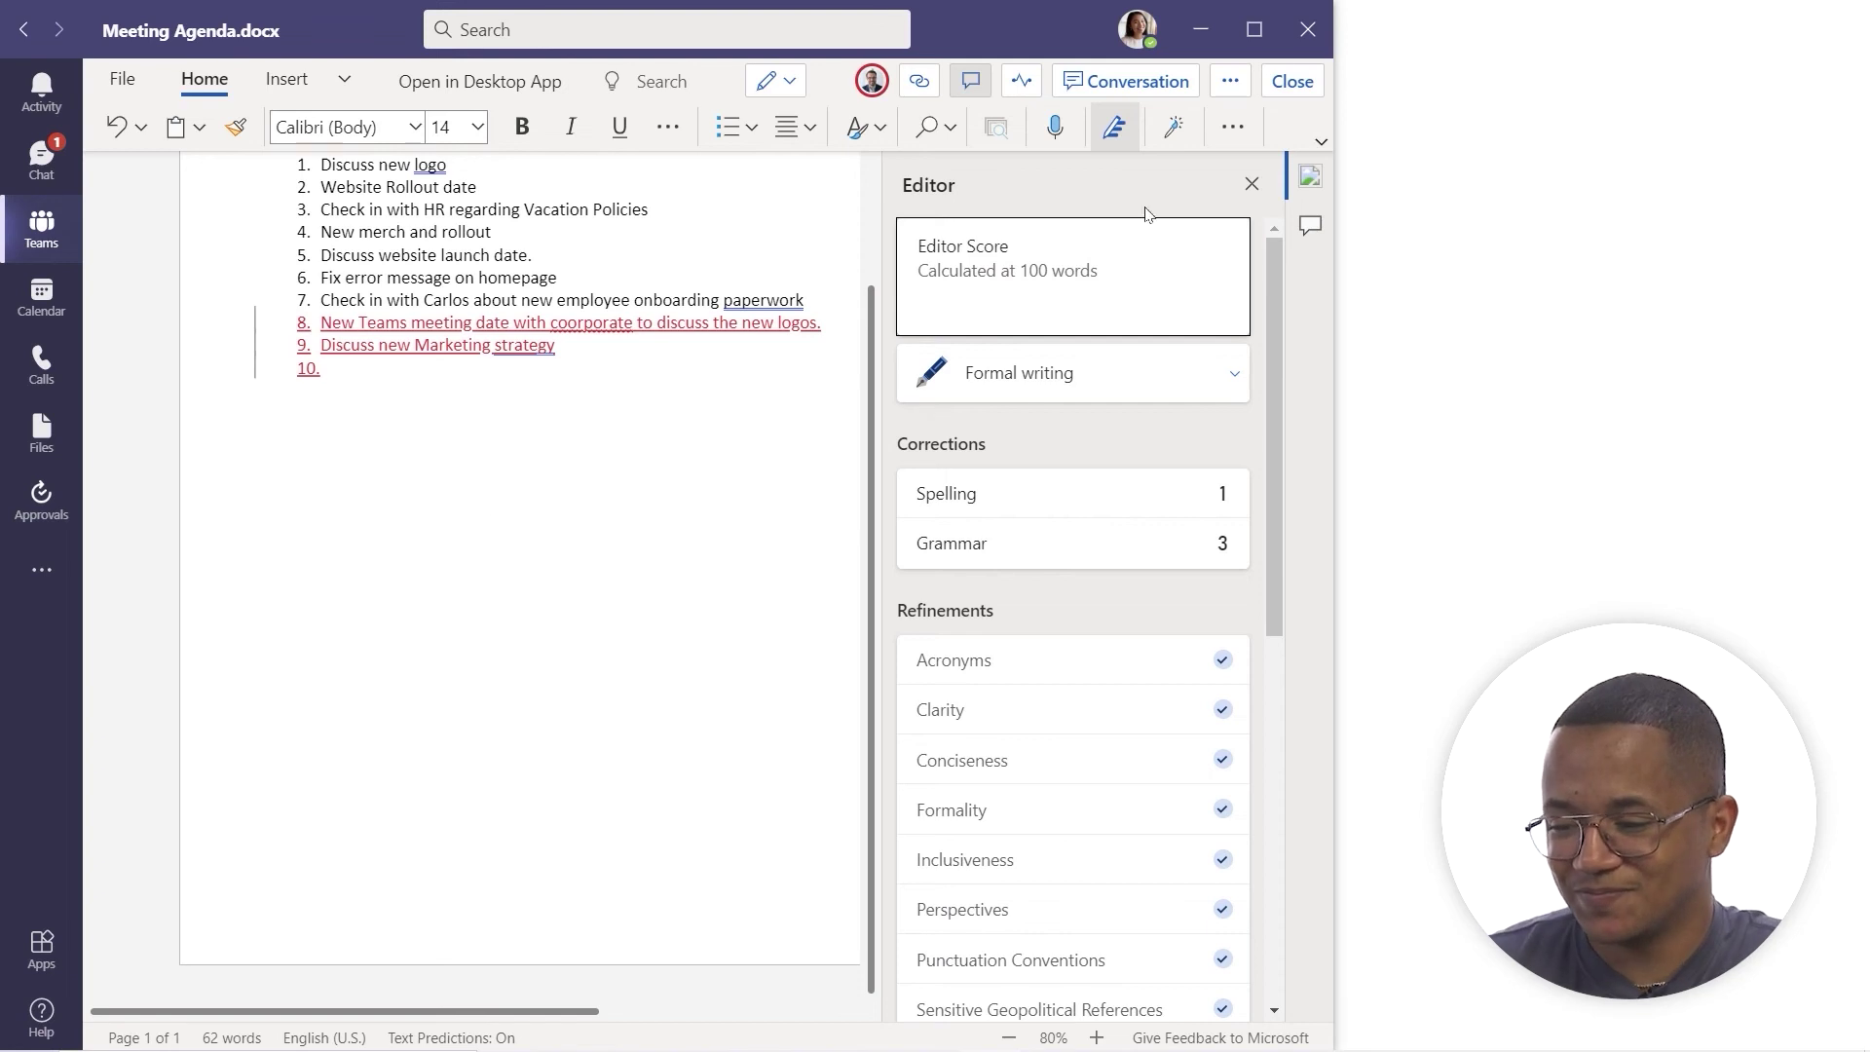
pyautogui.click(1174, 132)
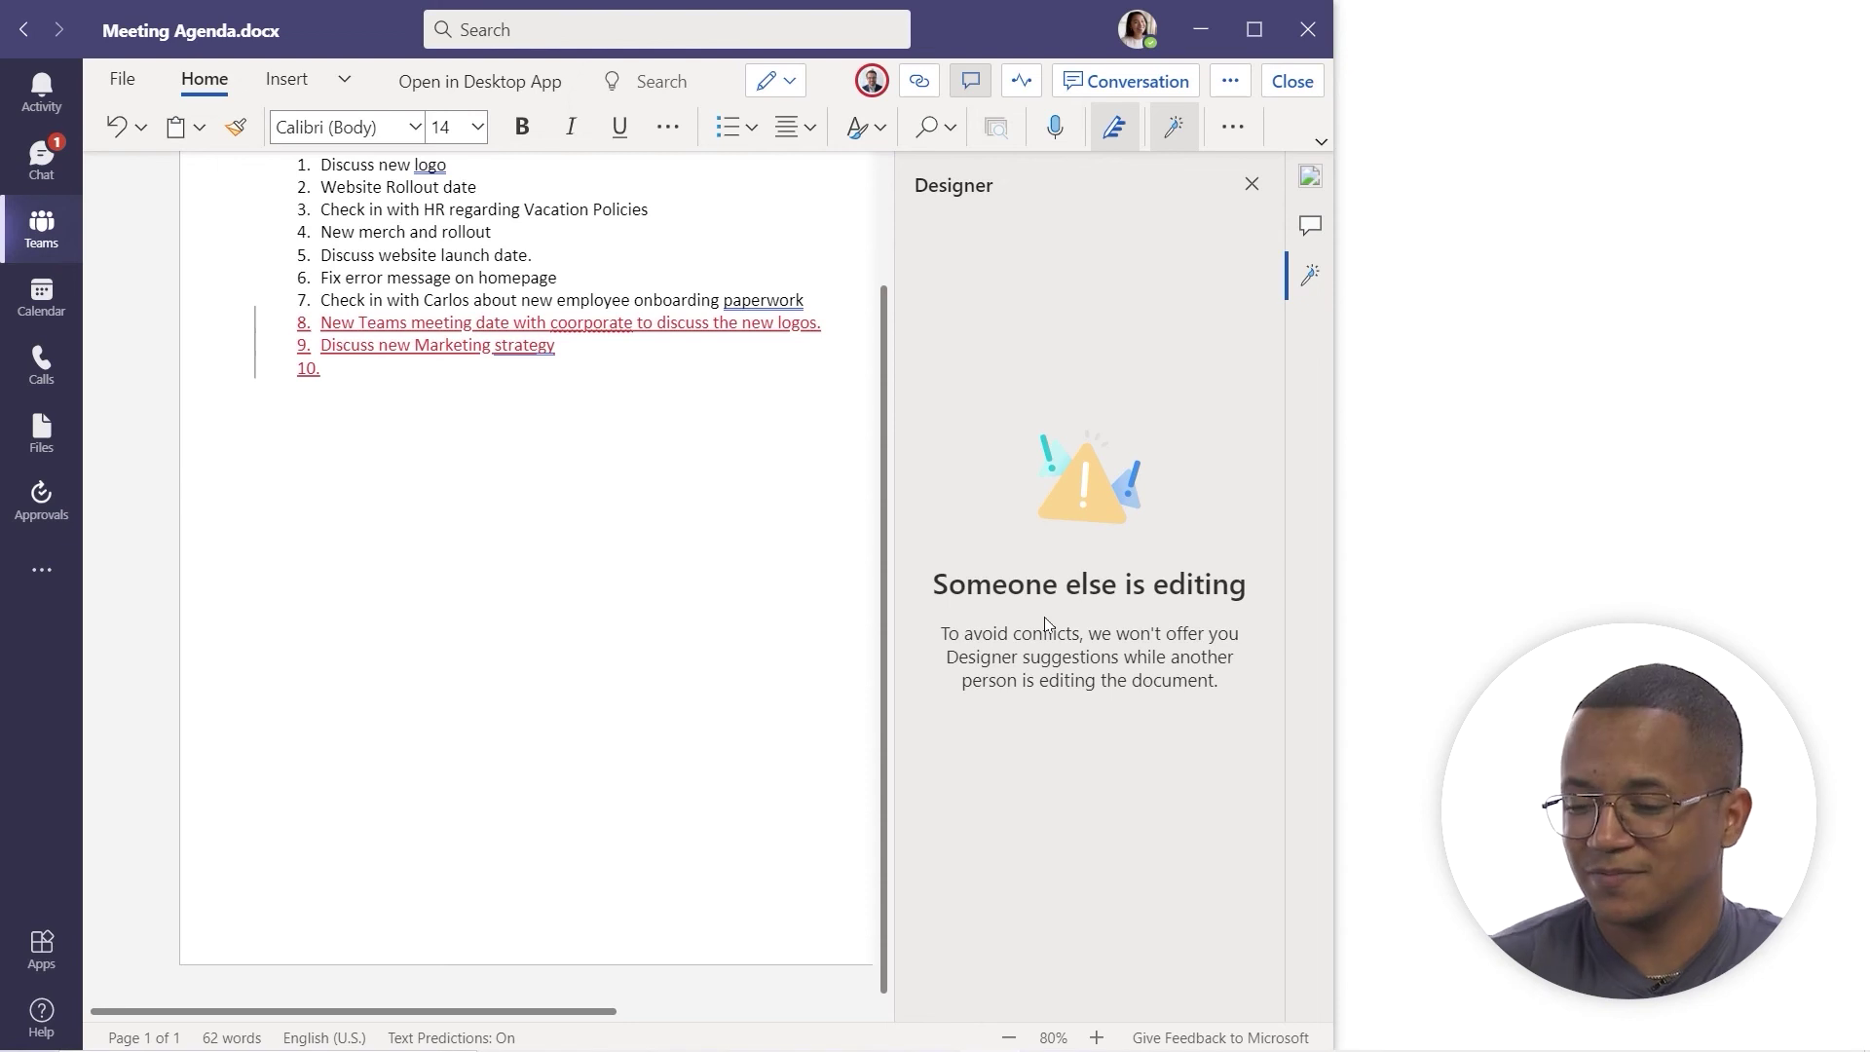
# - Close the Designer and Comments panes to show the Editor's 1 spelling and 3 grammar corrections
pyautogui.click(1173, 126)
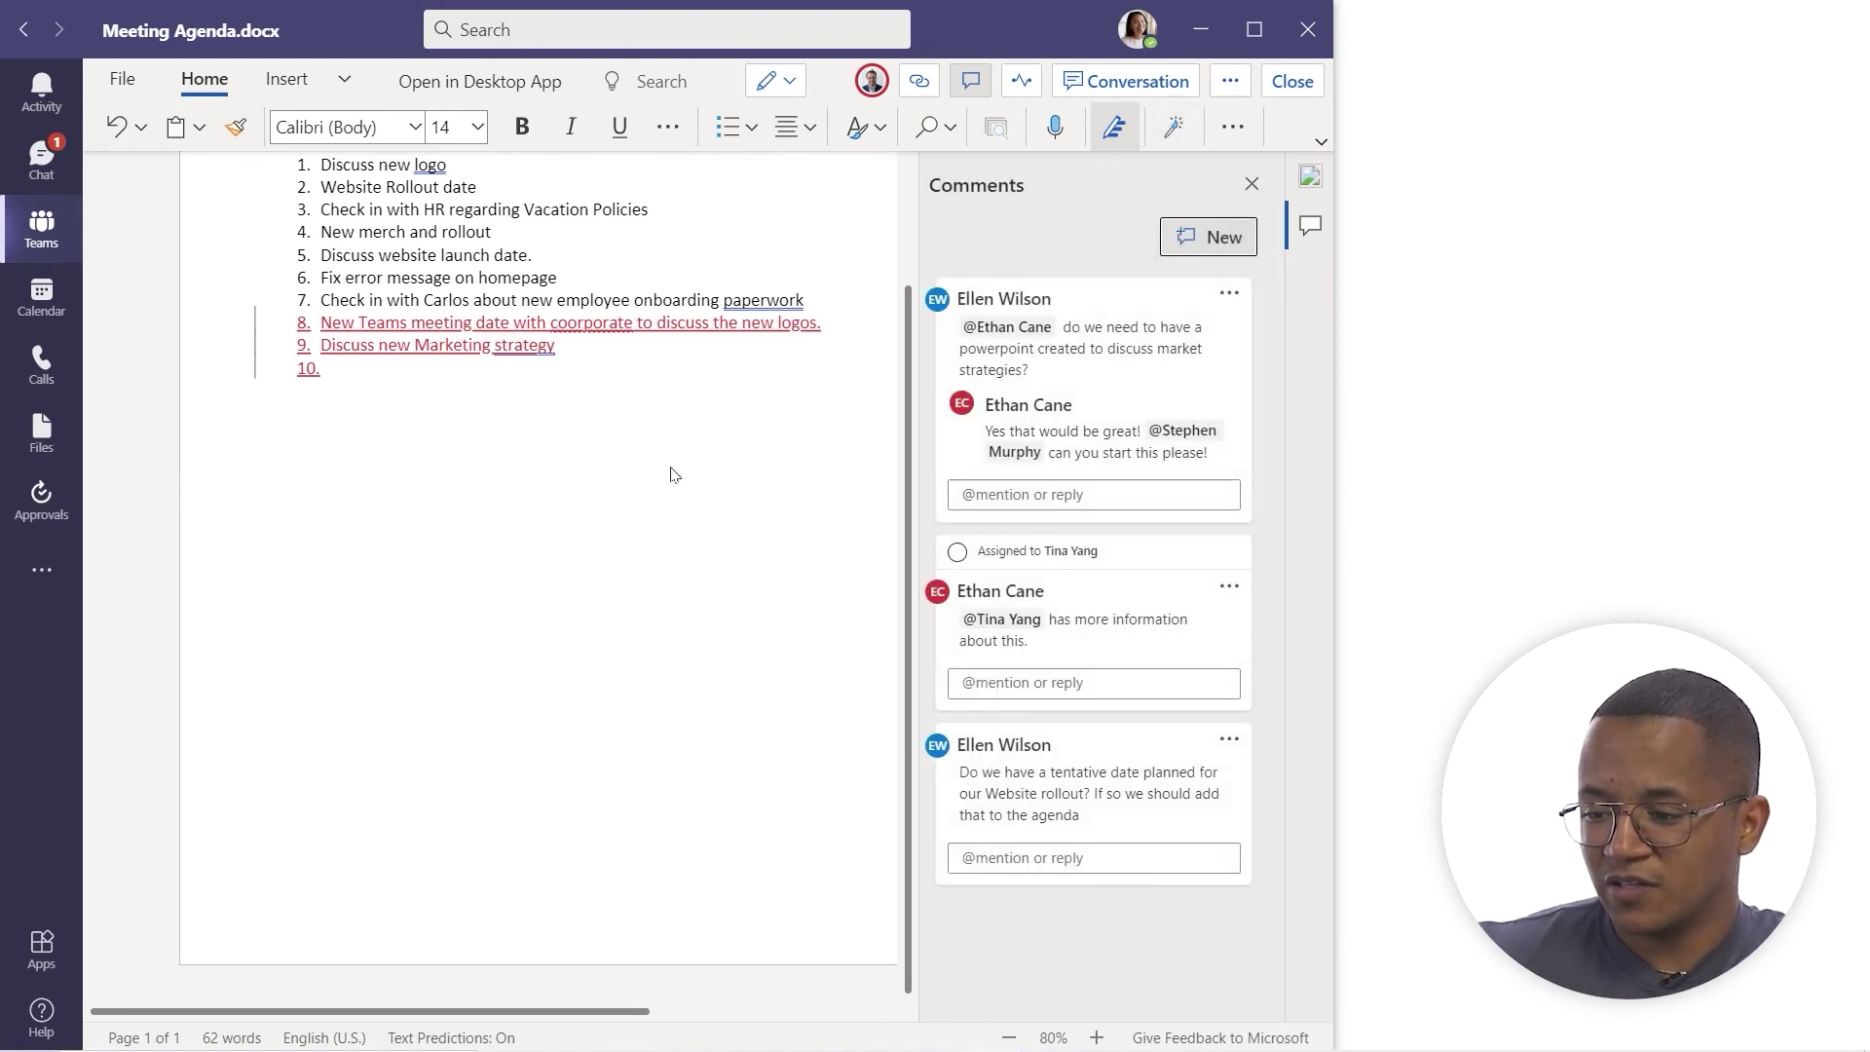
pyautogui.click(1254, 185)
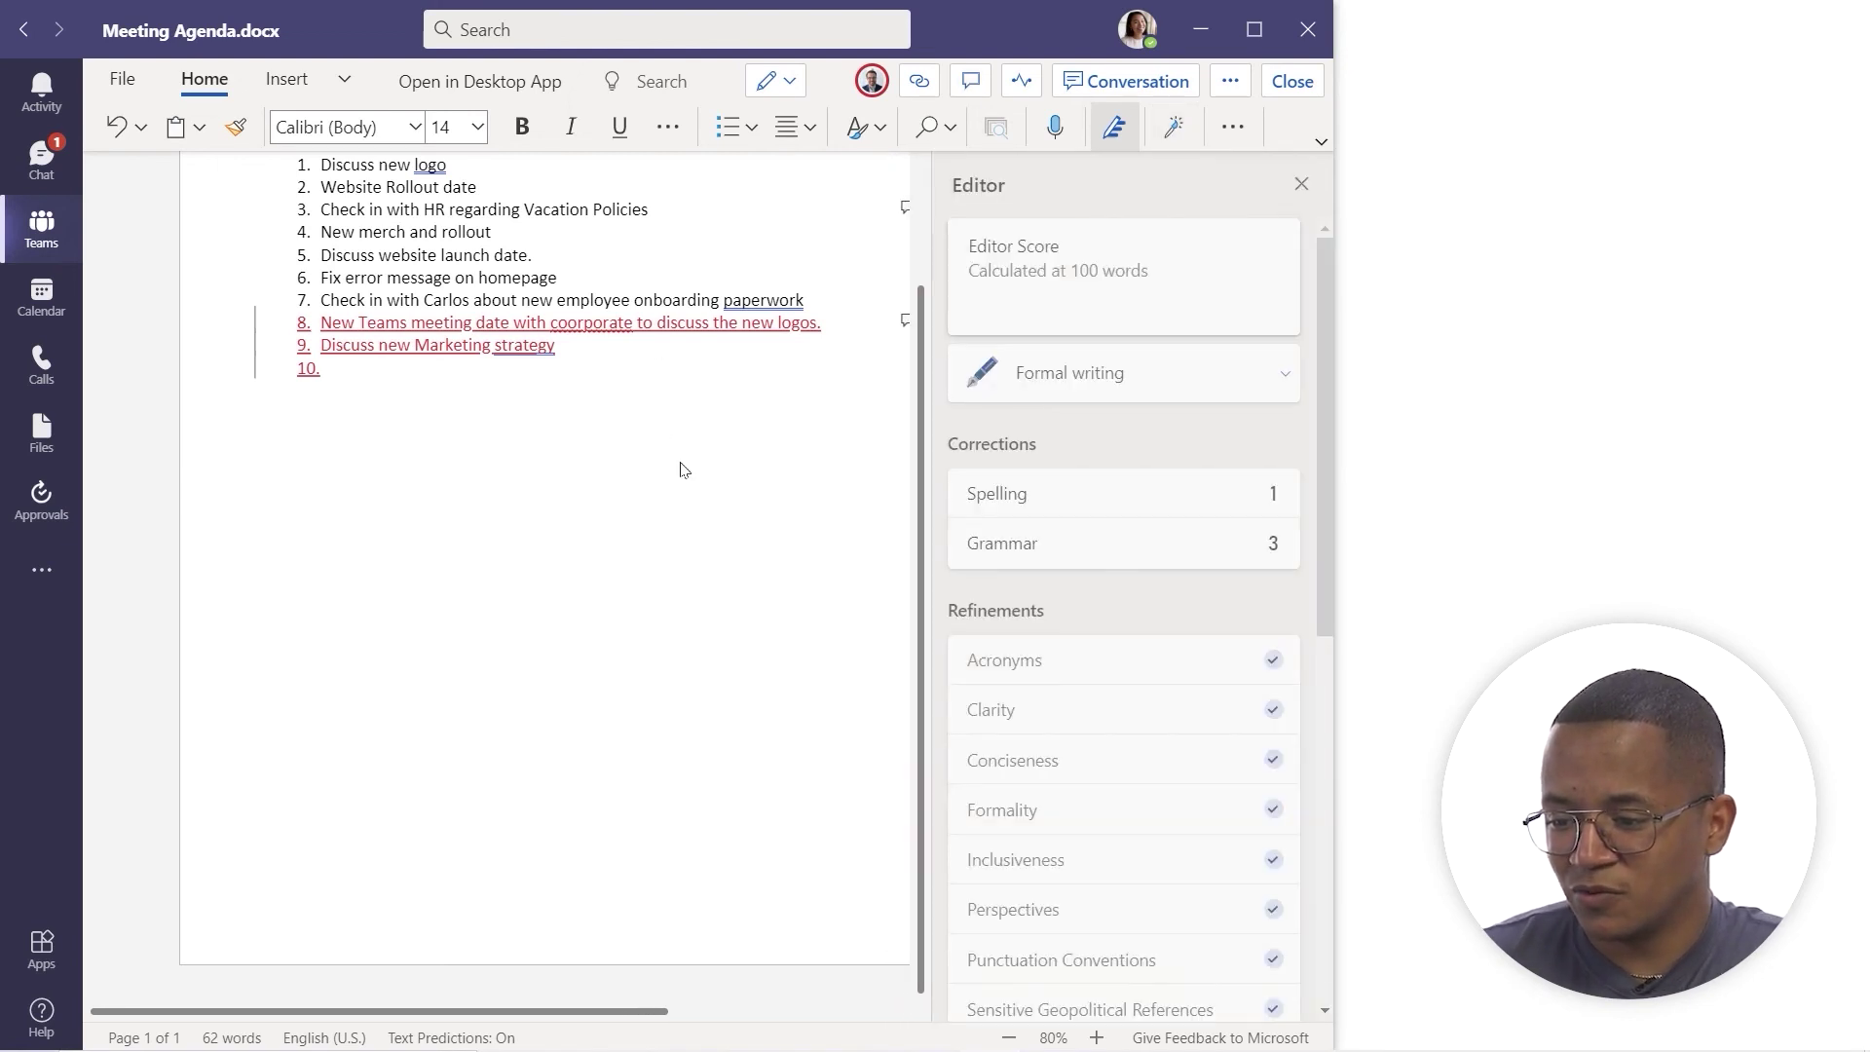